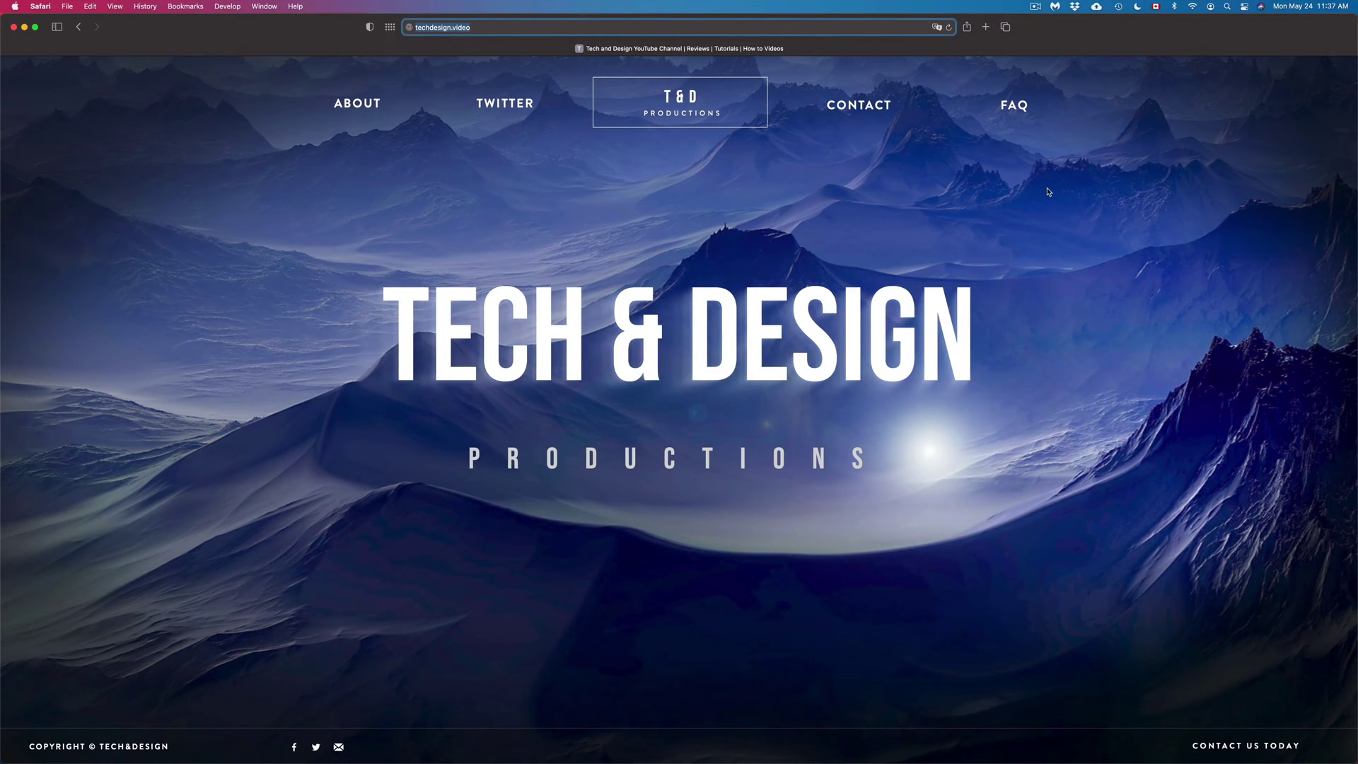
- Quit Safari to reveal the desktop with its folders and IMG_4257.JPG
click(1047, 191)
key(super+h)
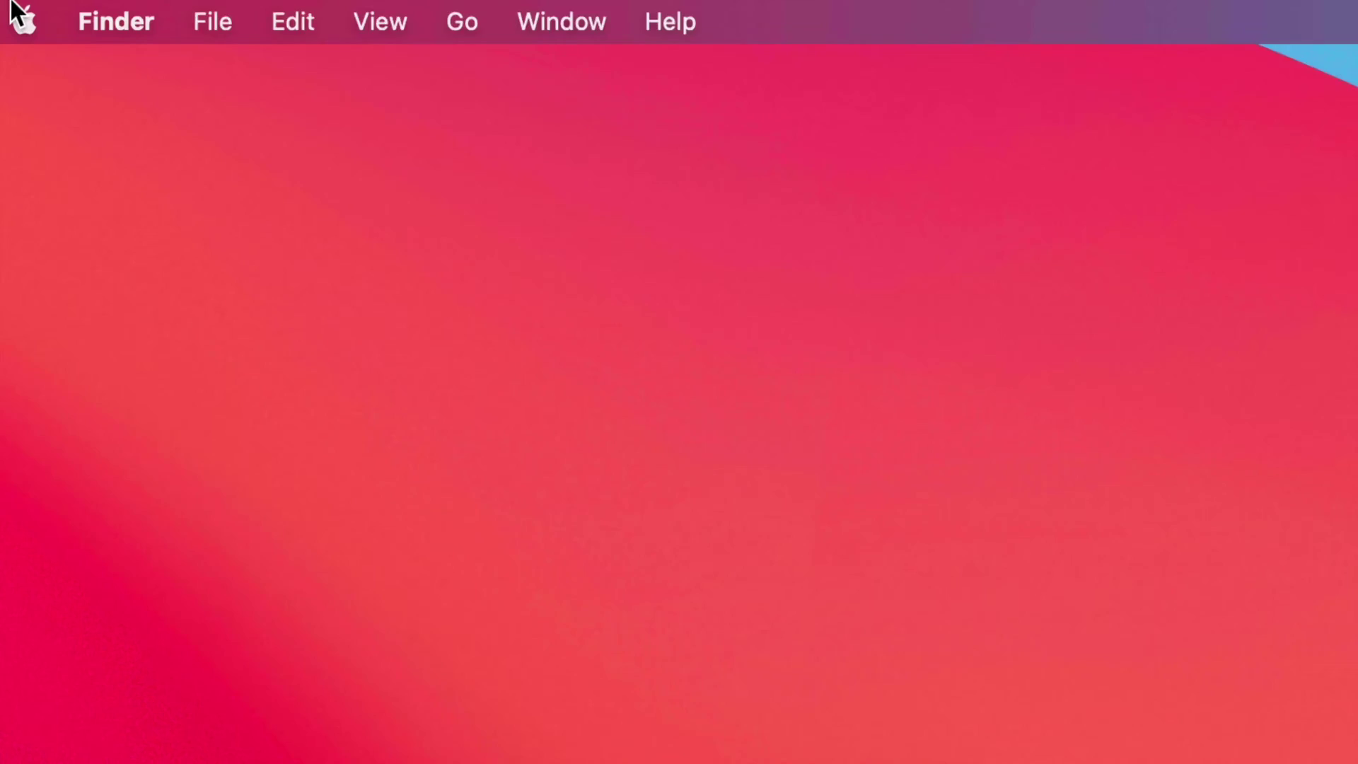
- Go to System Preferences' Desktop & Screen Saver pane showing the Big Sur Graphic wallpaper
click(83, 69)
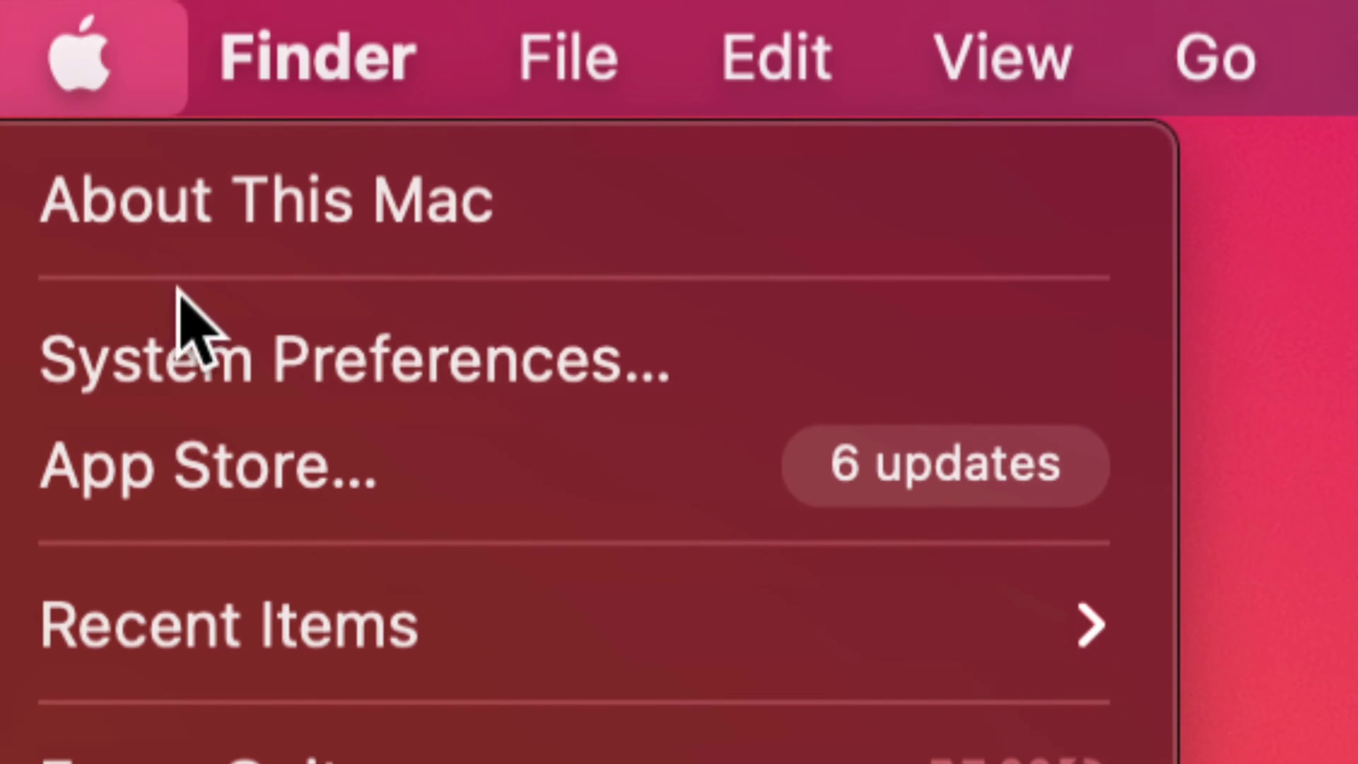
click(306, 350)
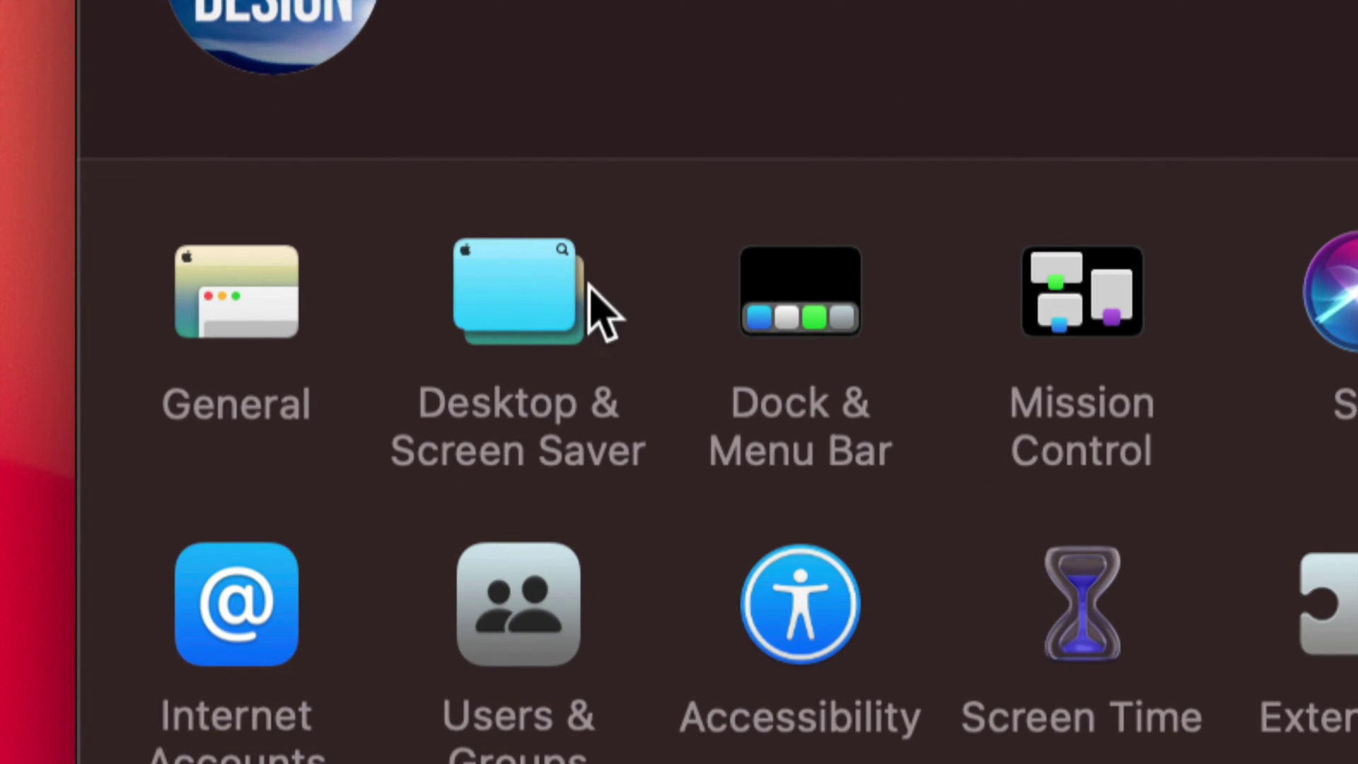
click(520, 283)
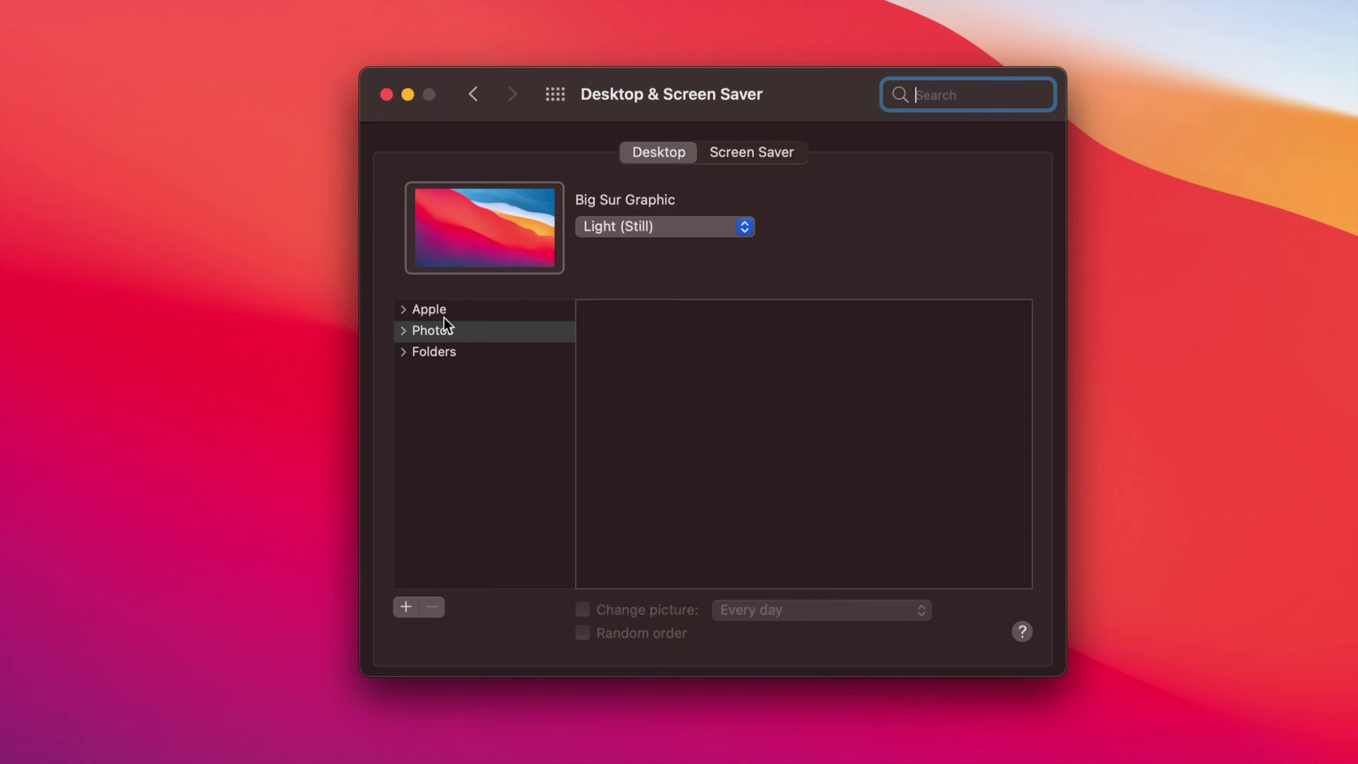
- Expand the Apple source and browse its built-in Desktop Pictures
click(403, 310)
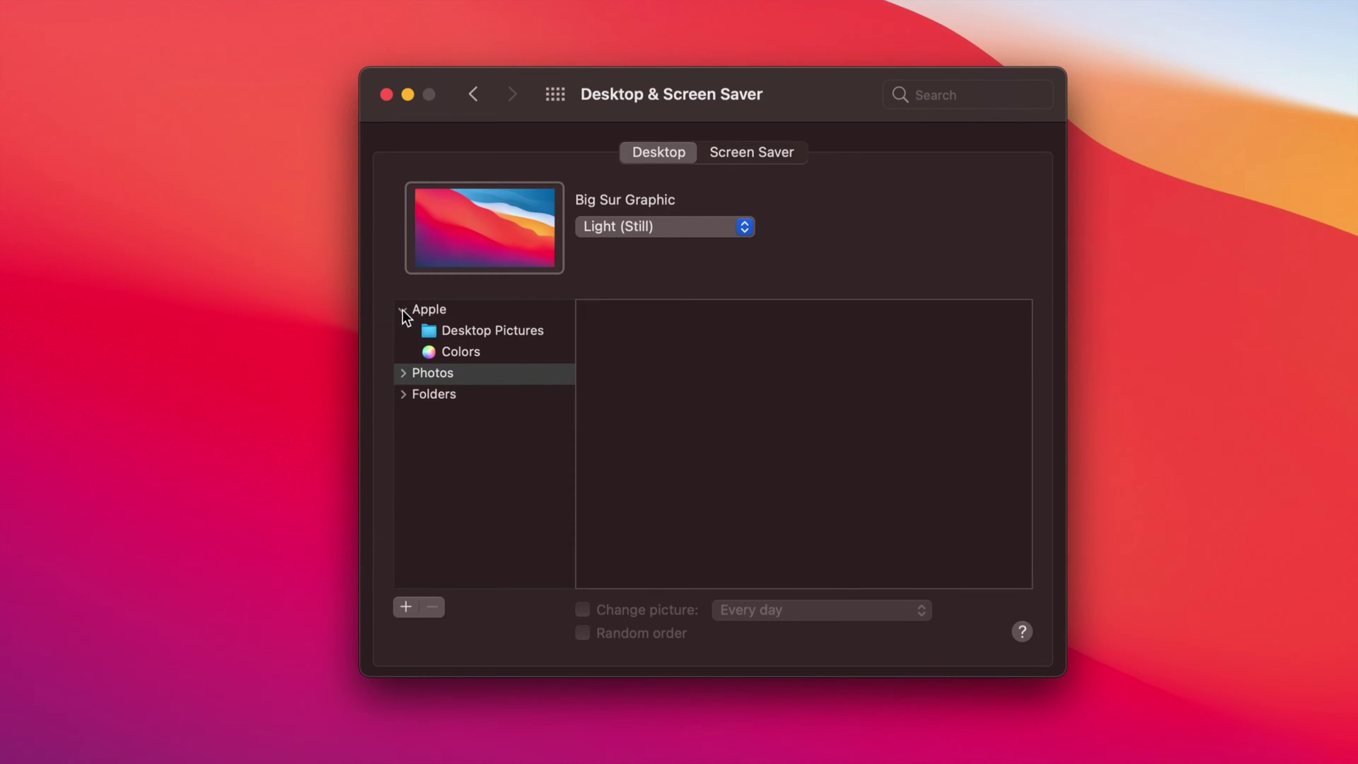
click(494, 334)
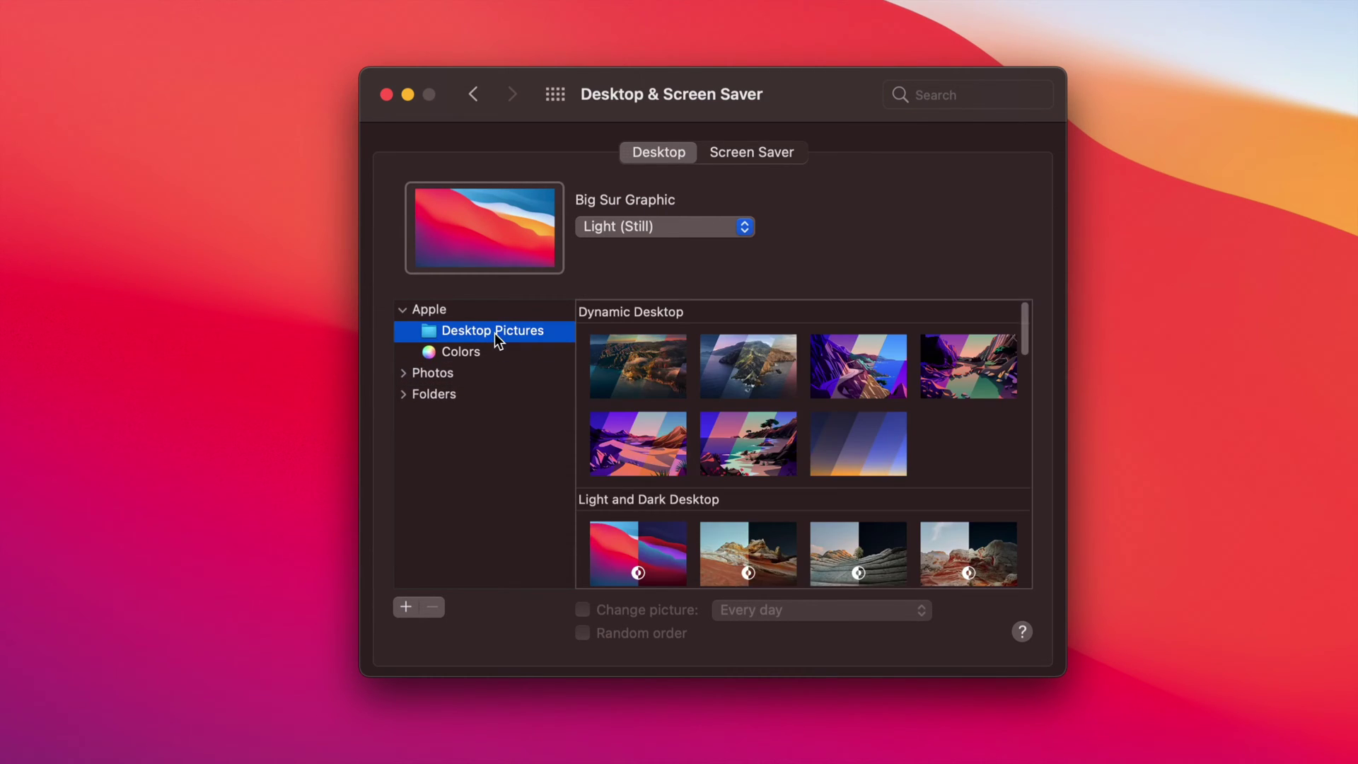
scroll(851, 457, down, 15)
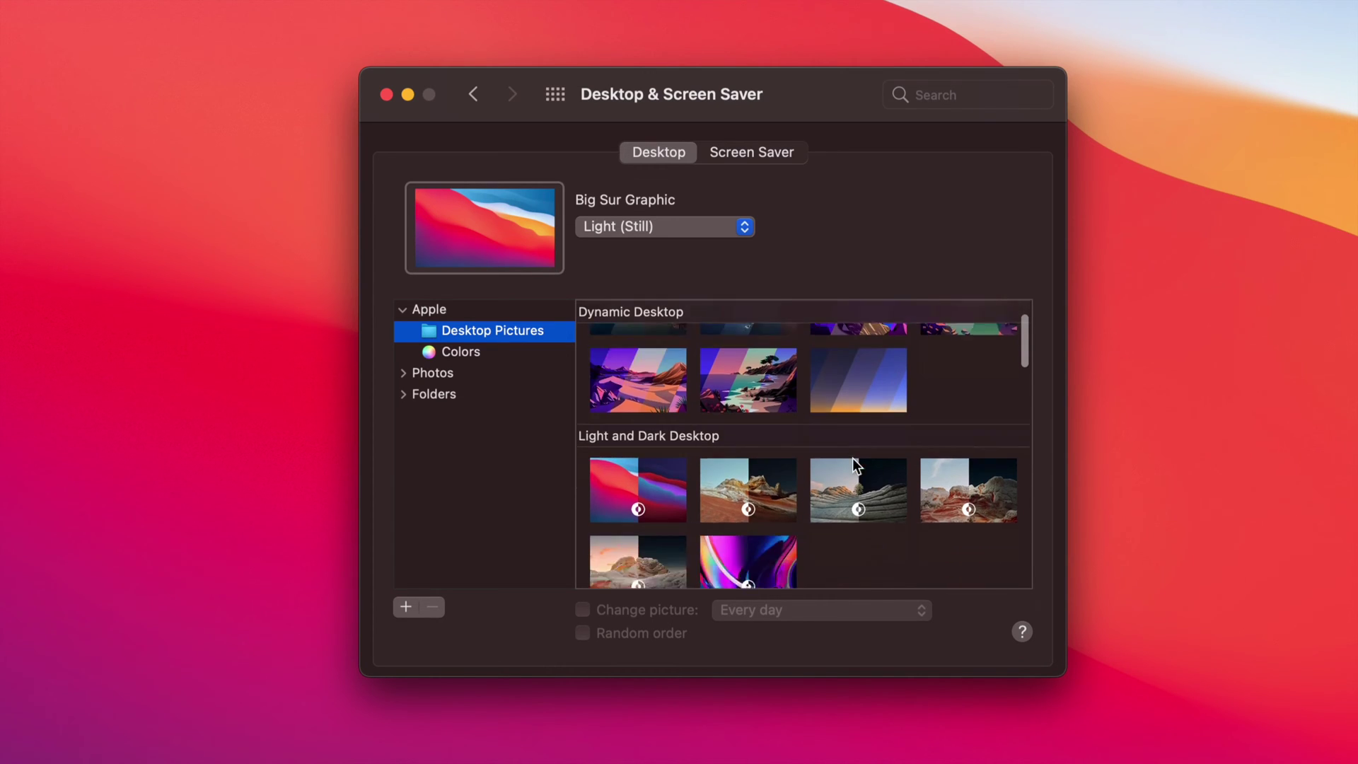
scroll(851, 456, up, 10)
scroll(856, 465, up, 5)
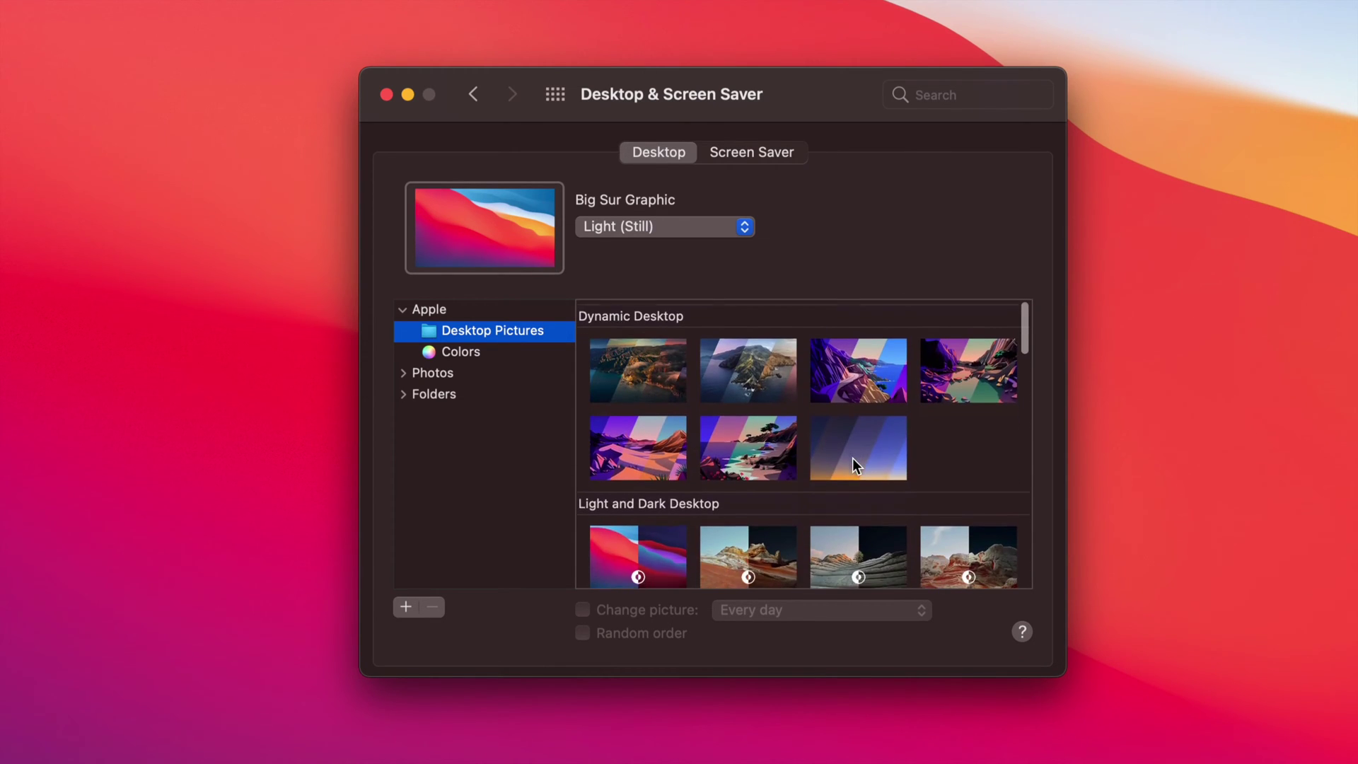
- Expand Folders to list the Pictures folder's photos, then expand the Photos sources
click(408, 392)
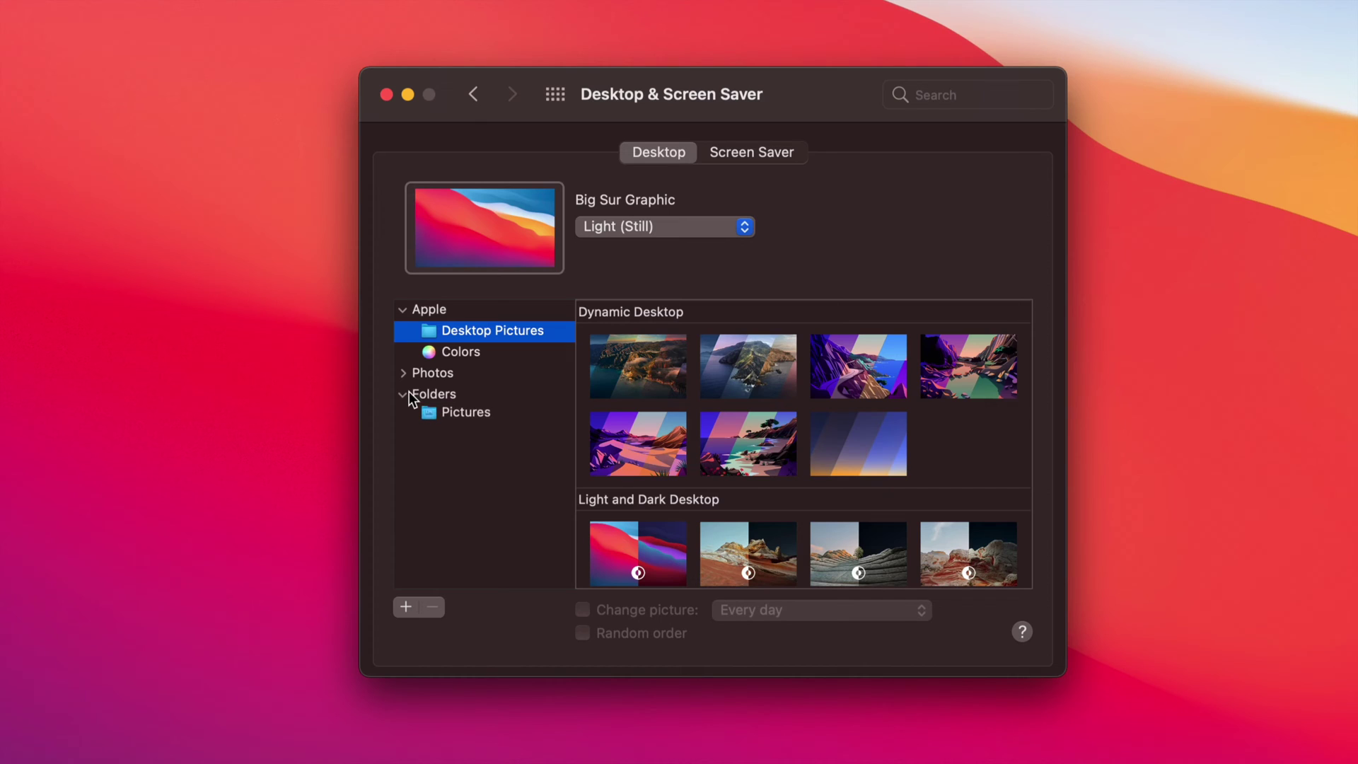
click(486, 422)
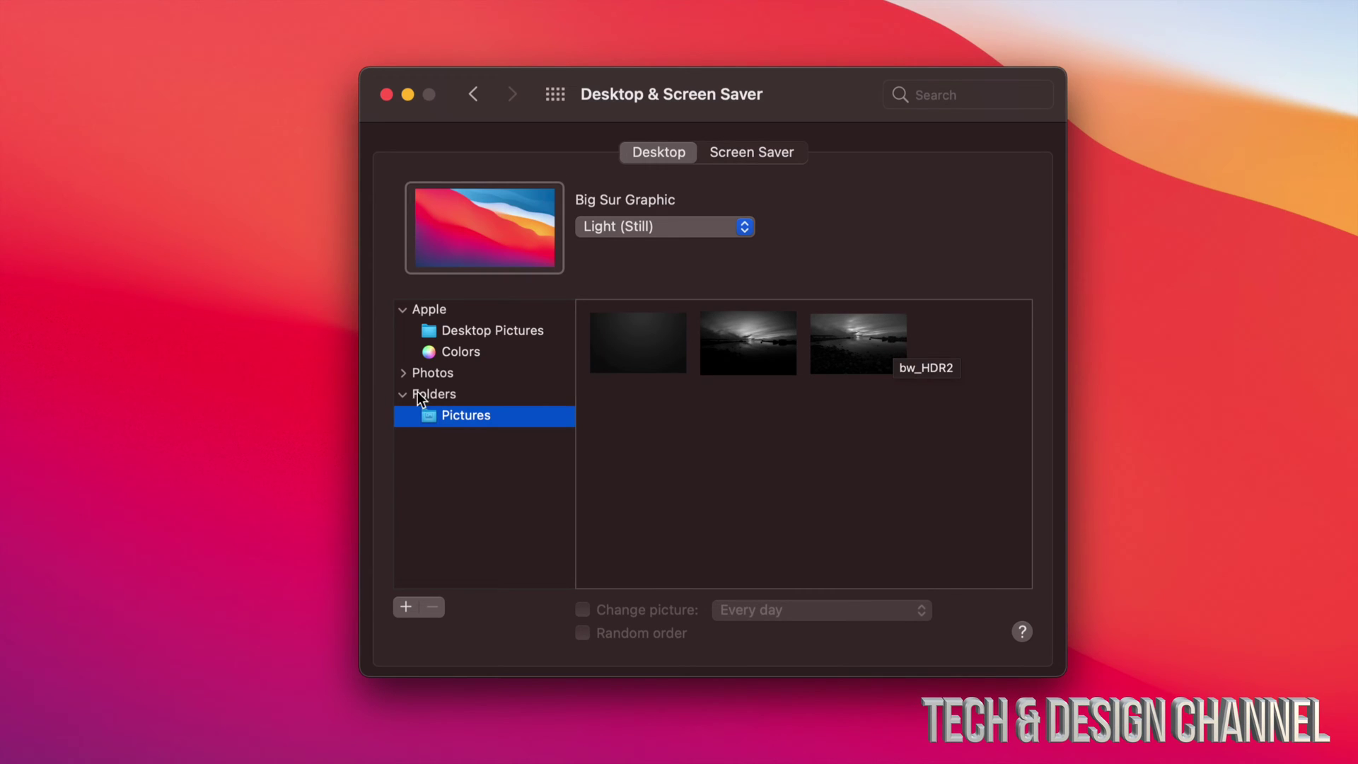
click(402, 372)
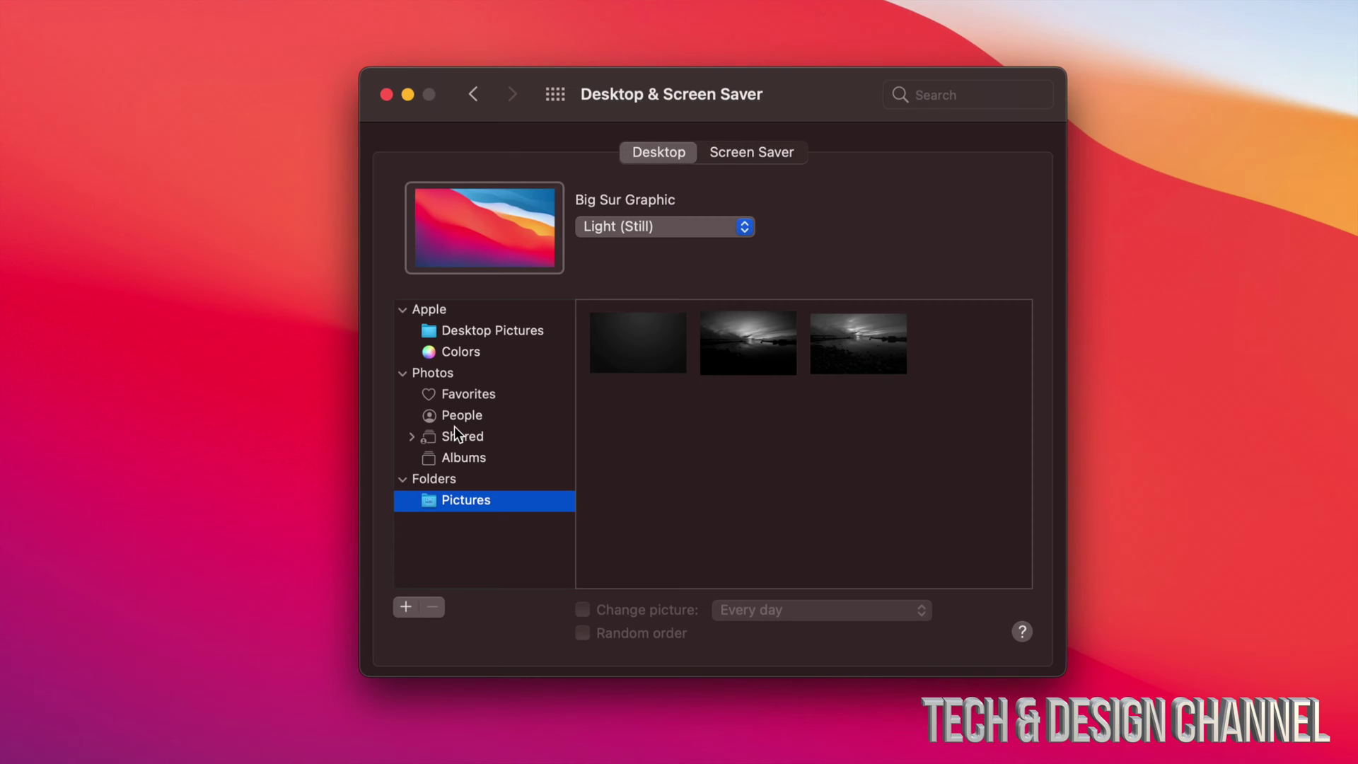
click(451, 262)
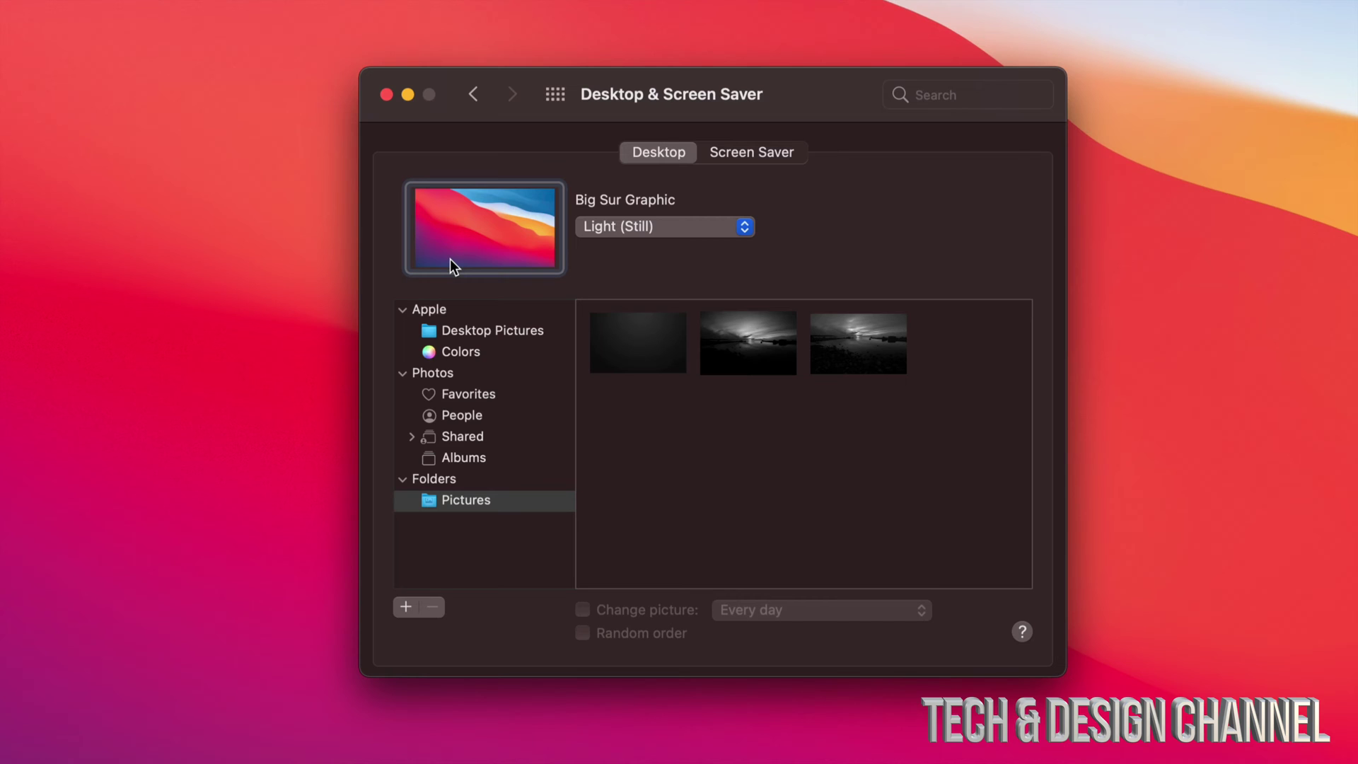
- Close the wallpaper settings and make IMG_4257.JPG, the dog-and-tomatoes photo, the desktop picture
click(387, 94)
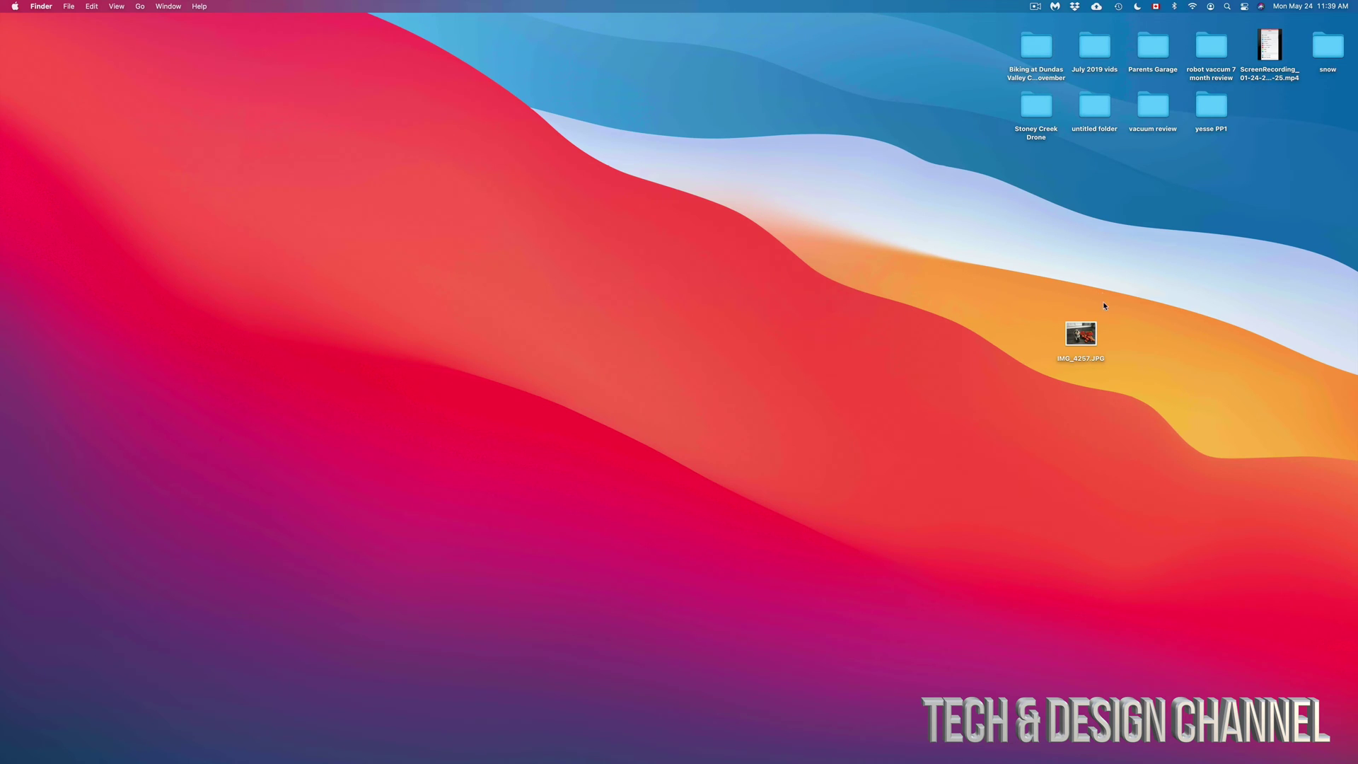
drag(1089, 331, 759, 341)
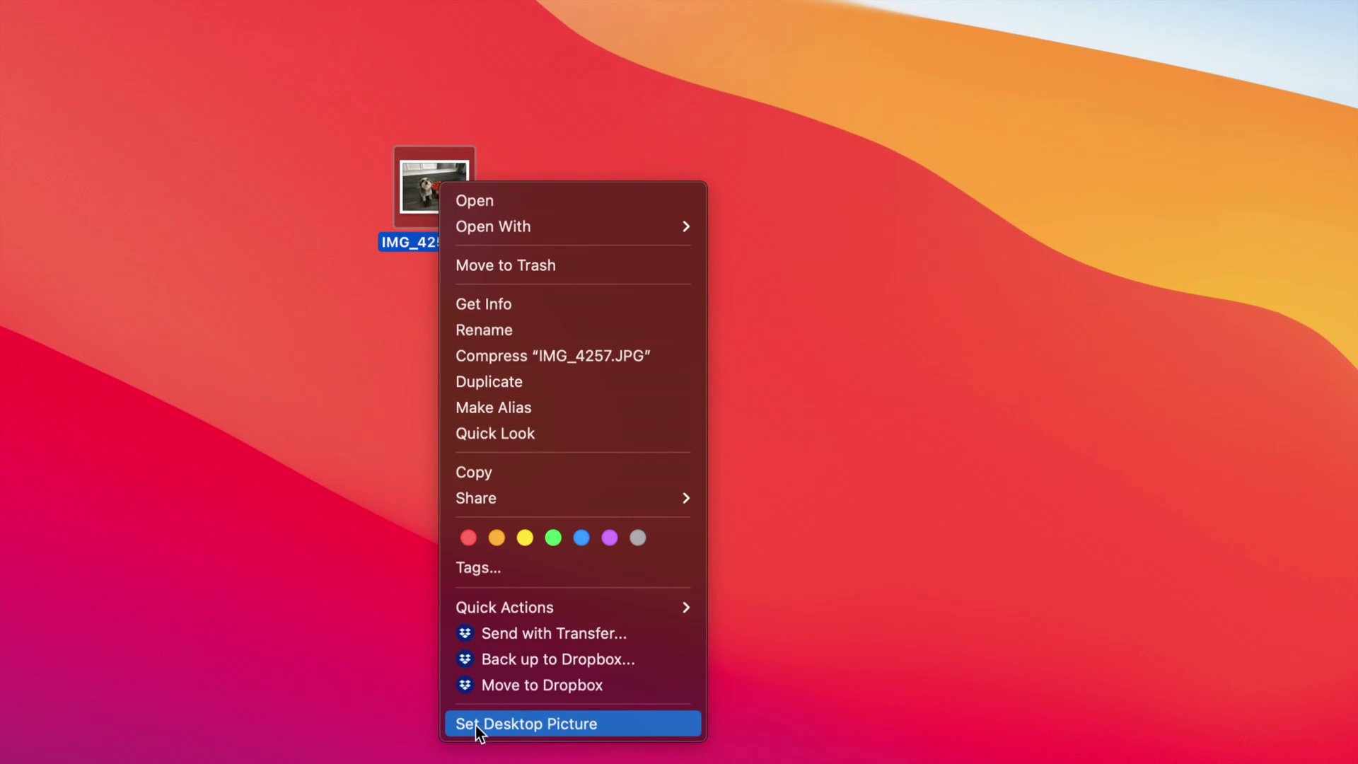
click(633, 724)
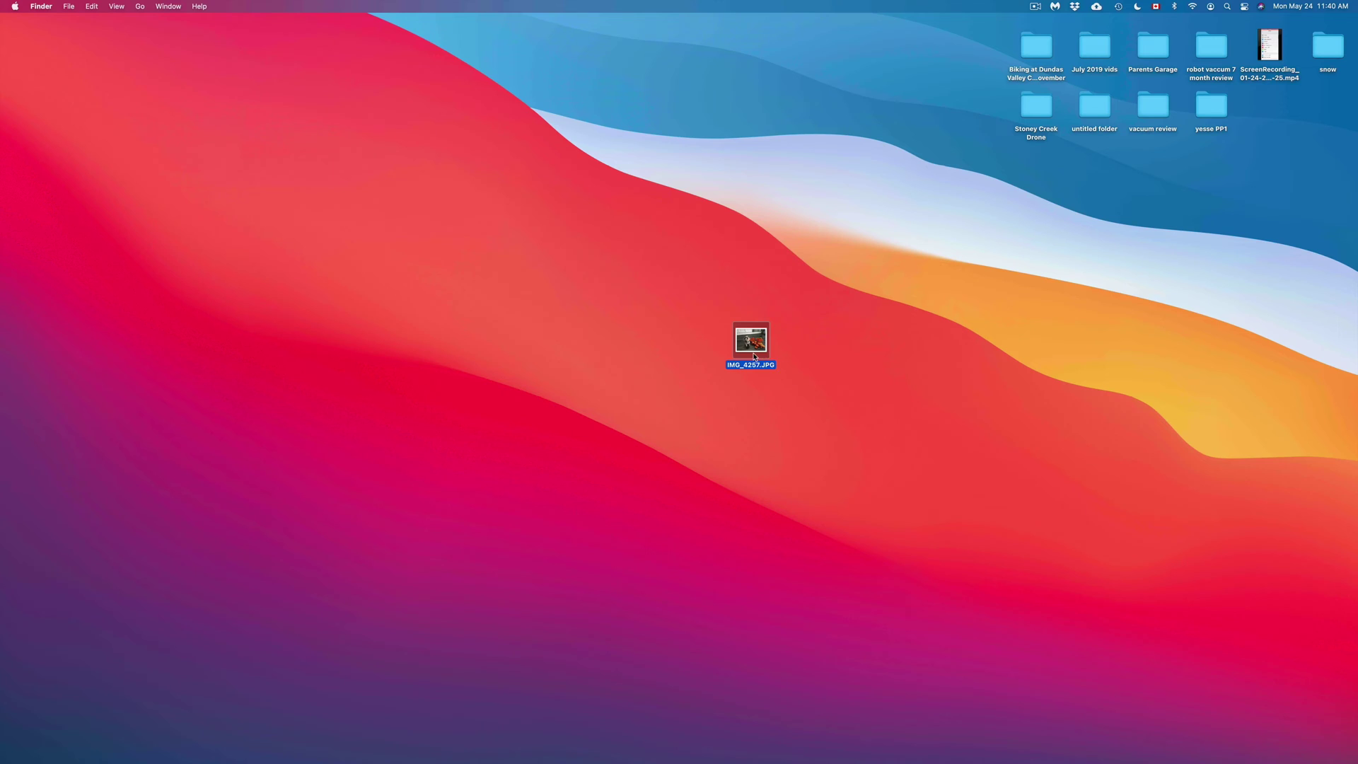
drag(757, 357, 641, 183)
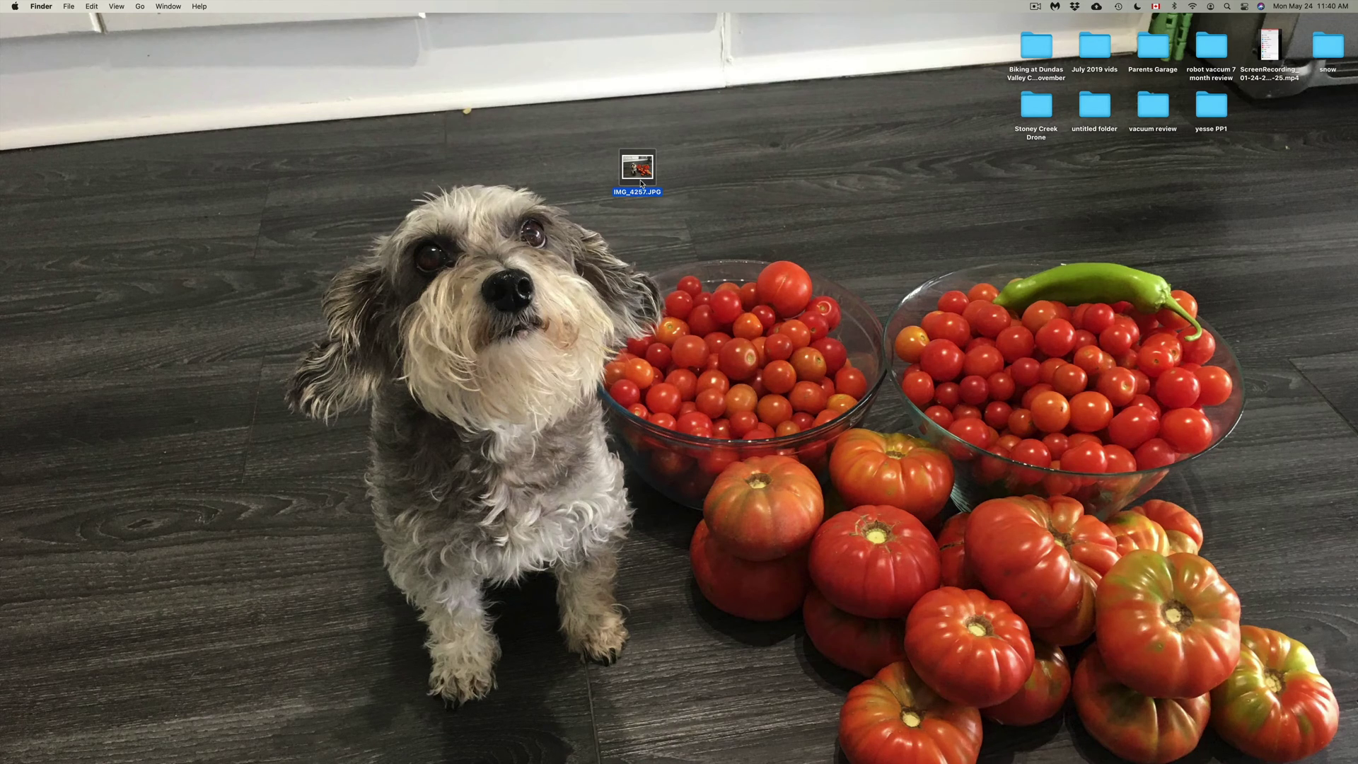
- Reopen Desktop & Screen Saver and switch the wallpaper back to Big Sur Graphic from Desktop Pictures
click(15, 9)
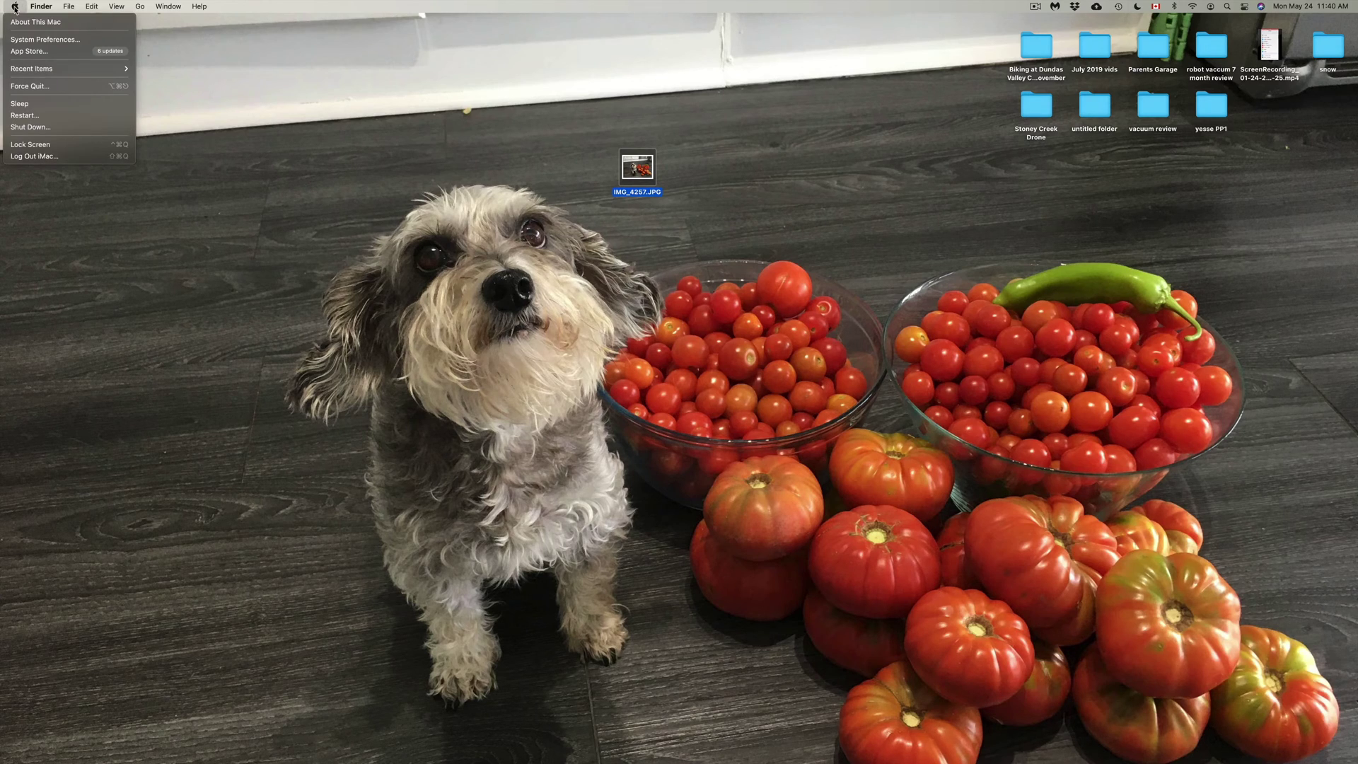
click(41, 39)
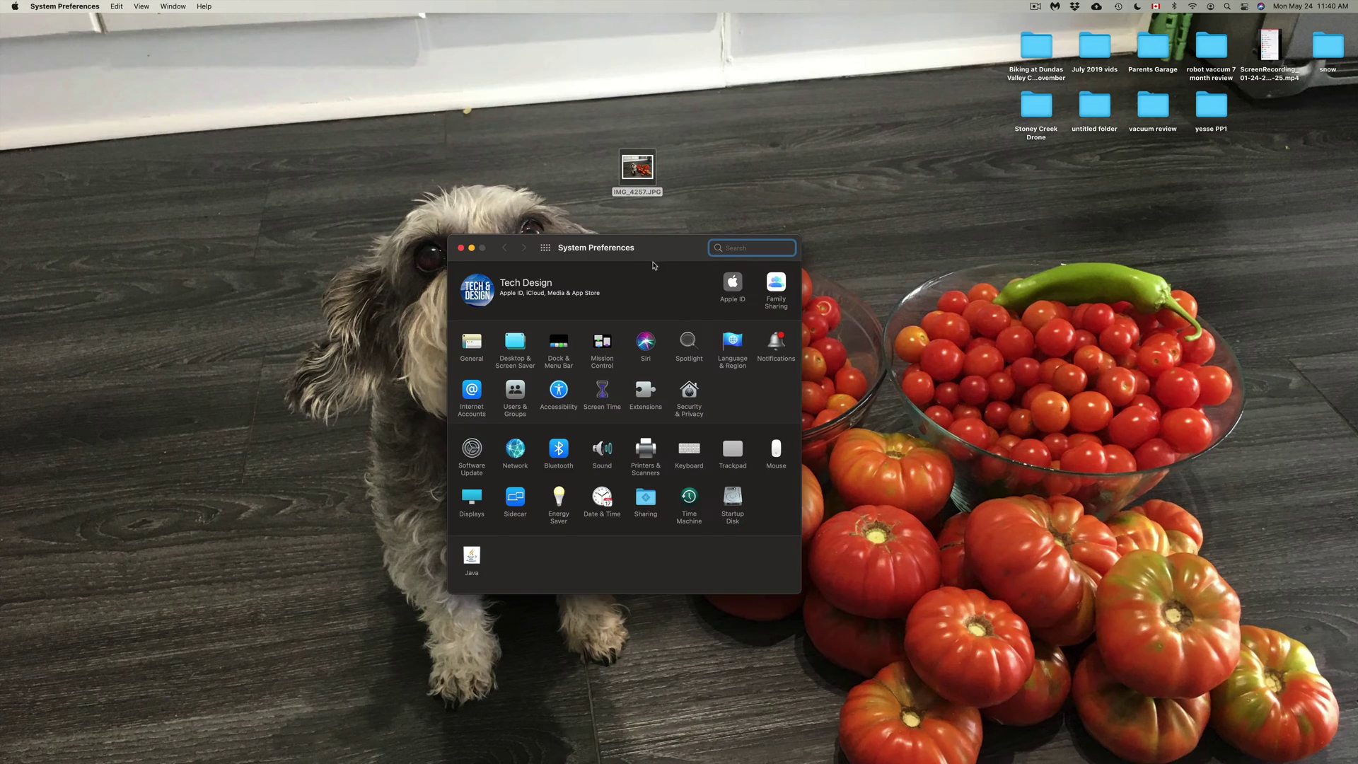
drag(631, 259, 890, 258)
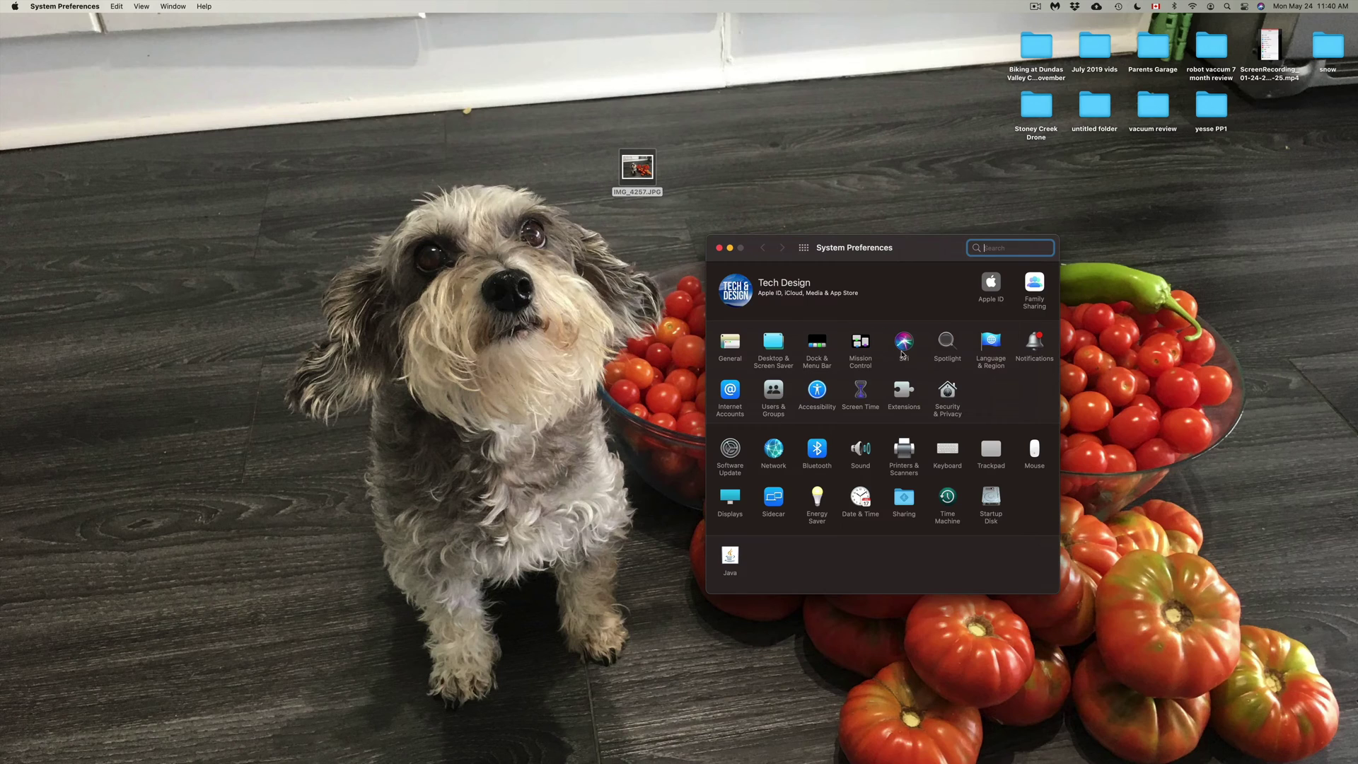
click(780, 344)
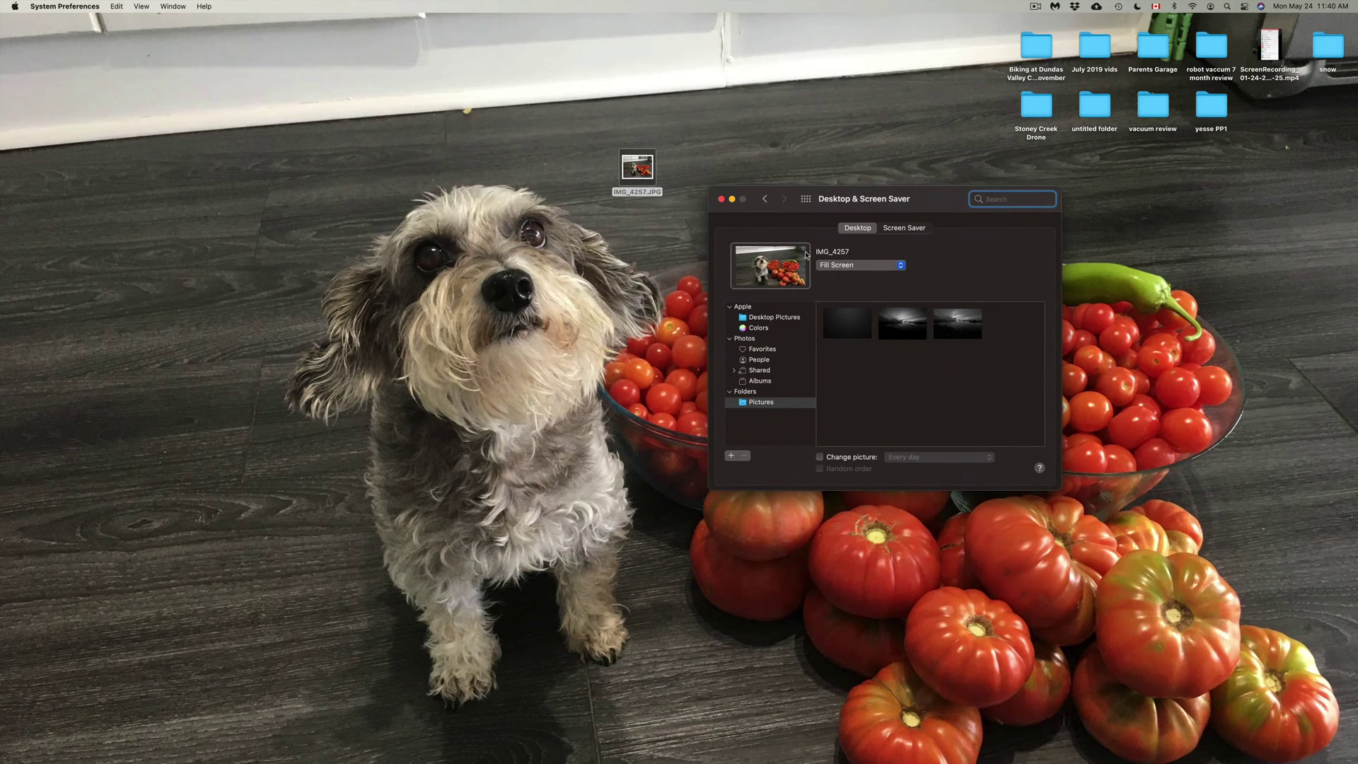
click(761, 316)
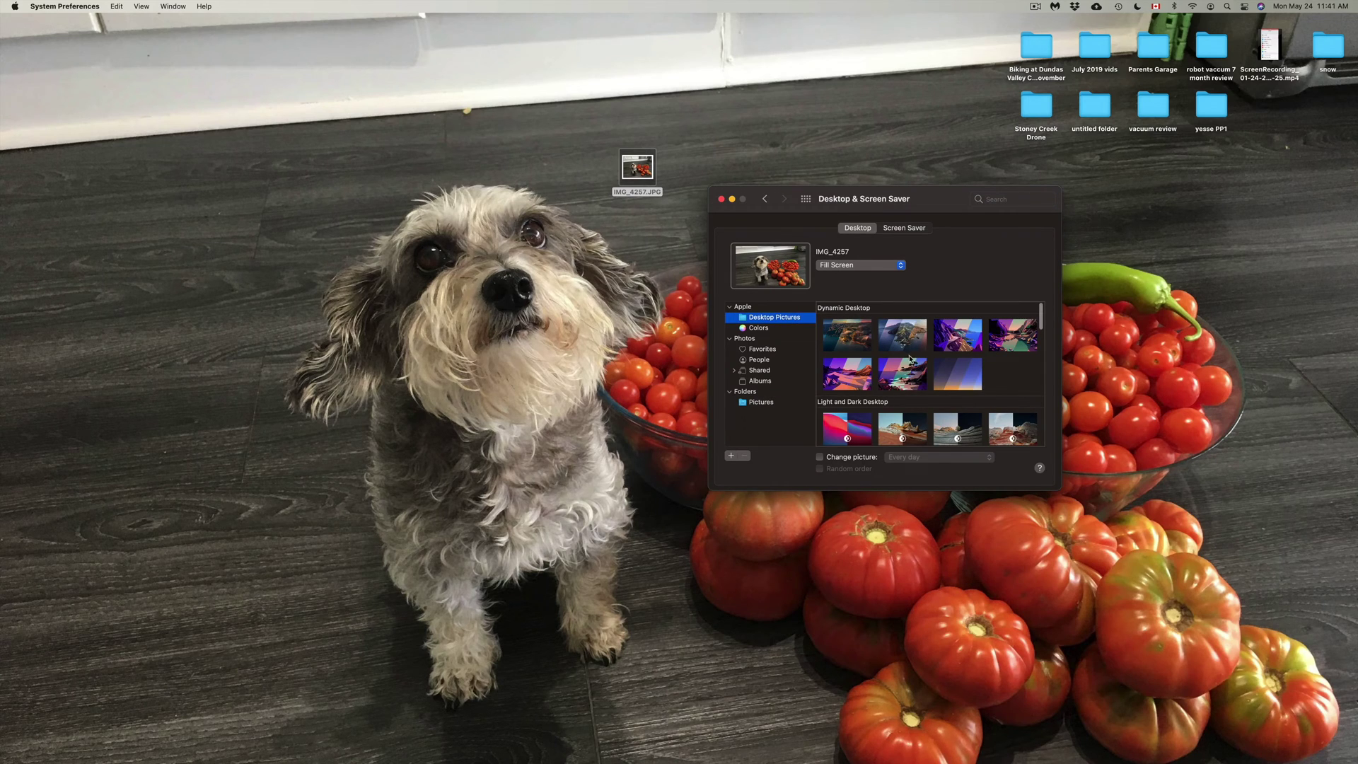
drag(894, 199, 932, 259)
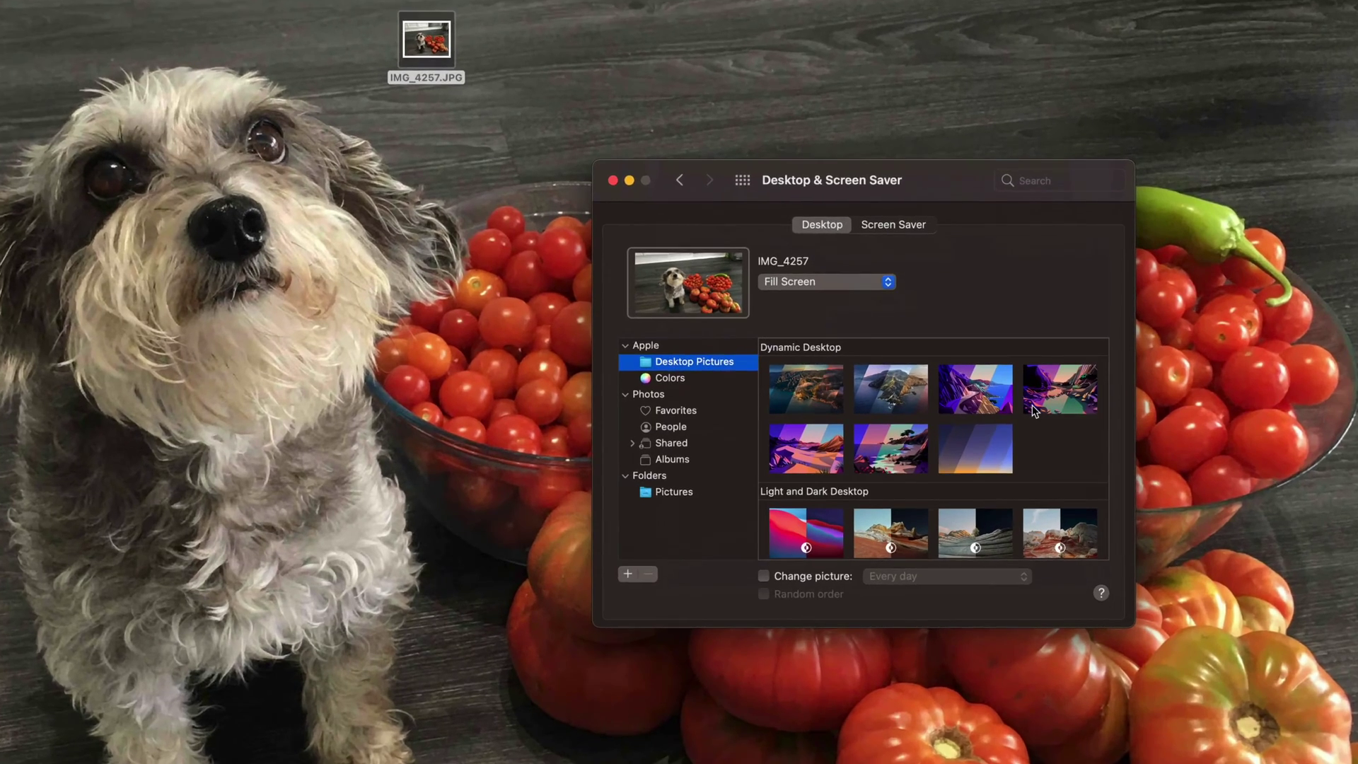
scroll(1026, 426, down, 5)
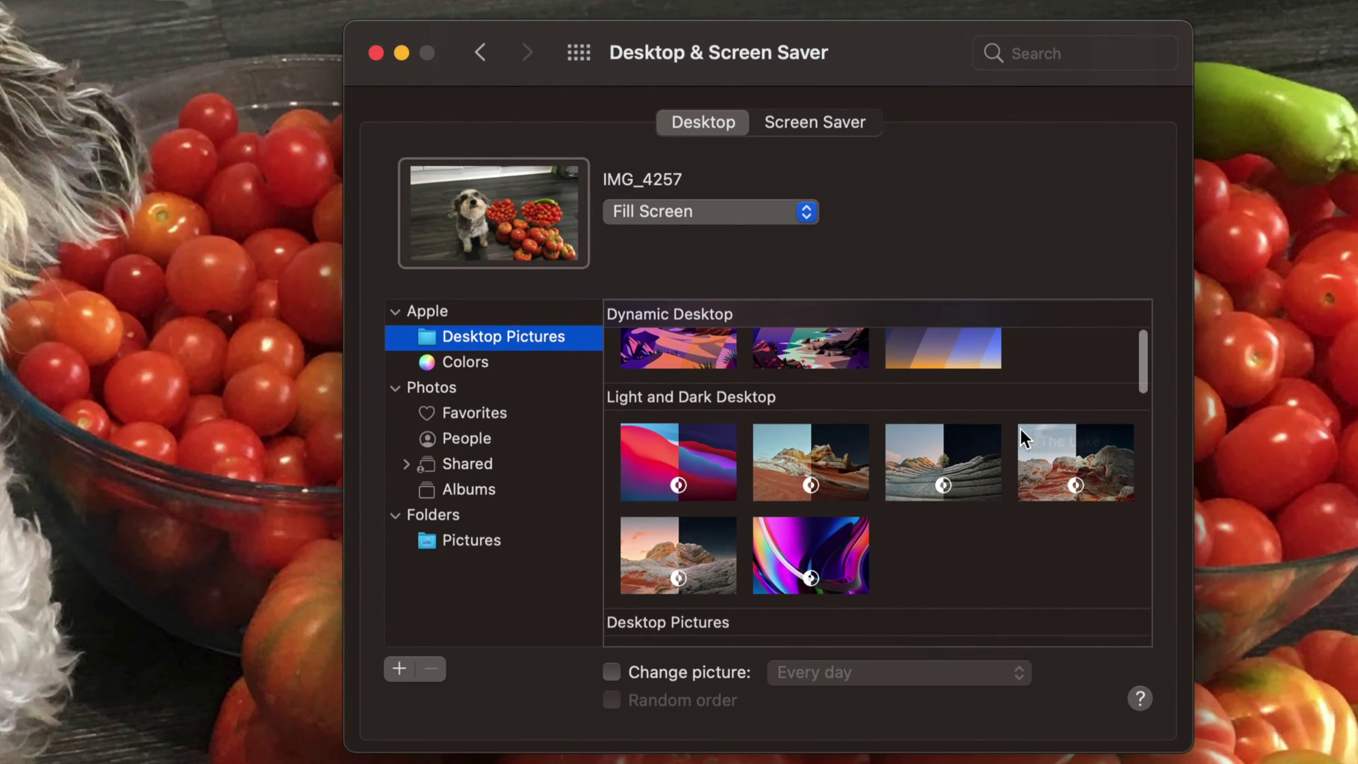
click(648, 444)
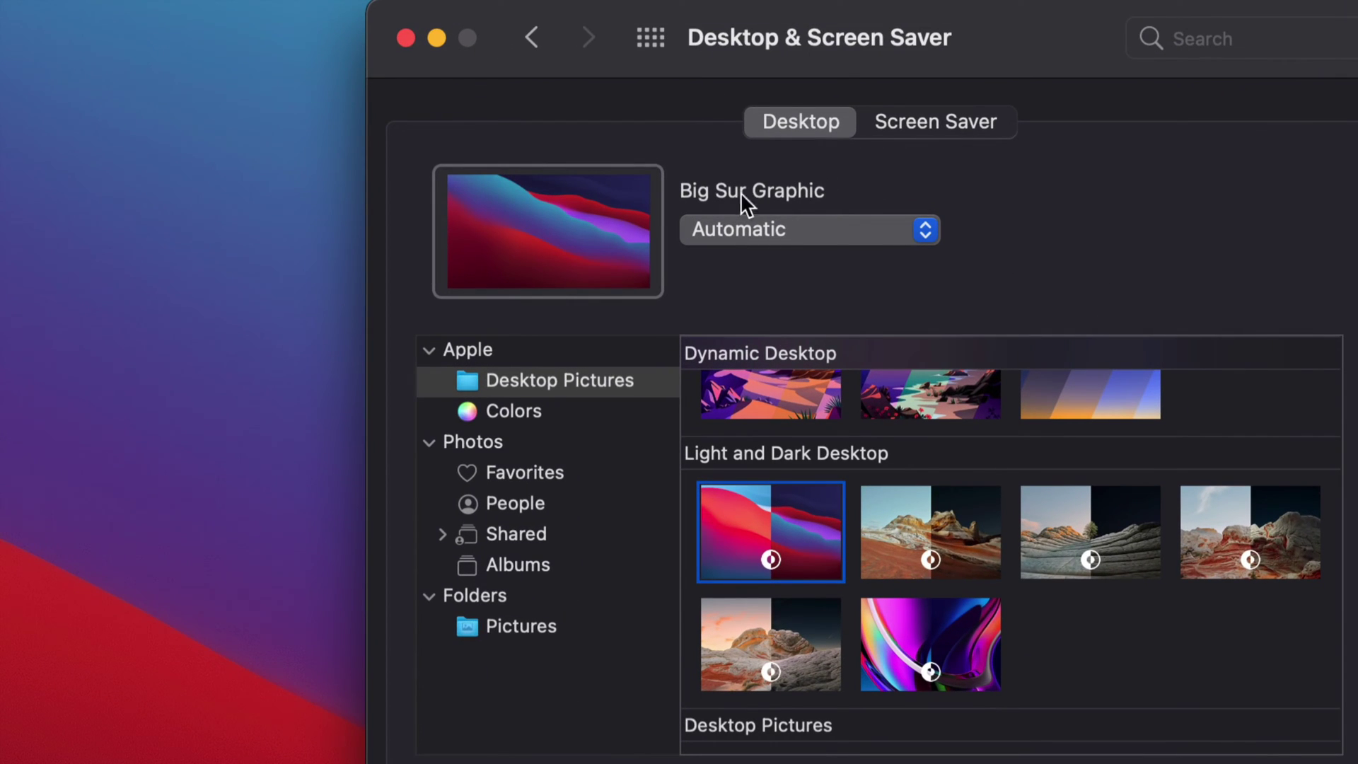
- Toggle the Big Sur Graphic appearance between Light (Still) and Dark (Still) several times
click(902, 223)
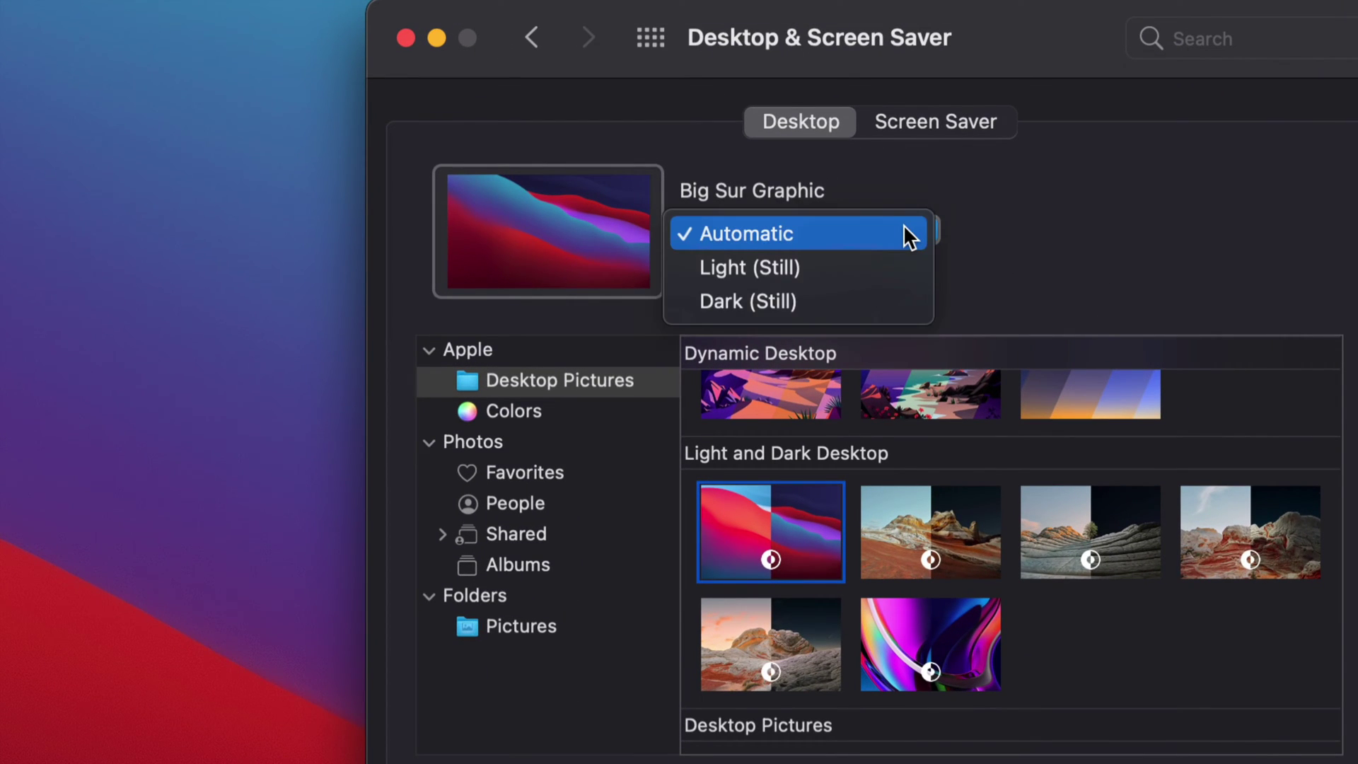
click(772, 266)
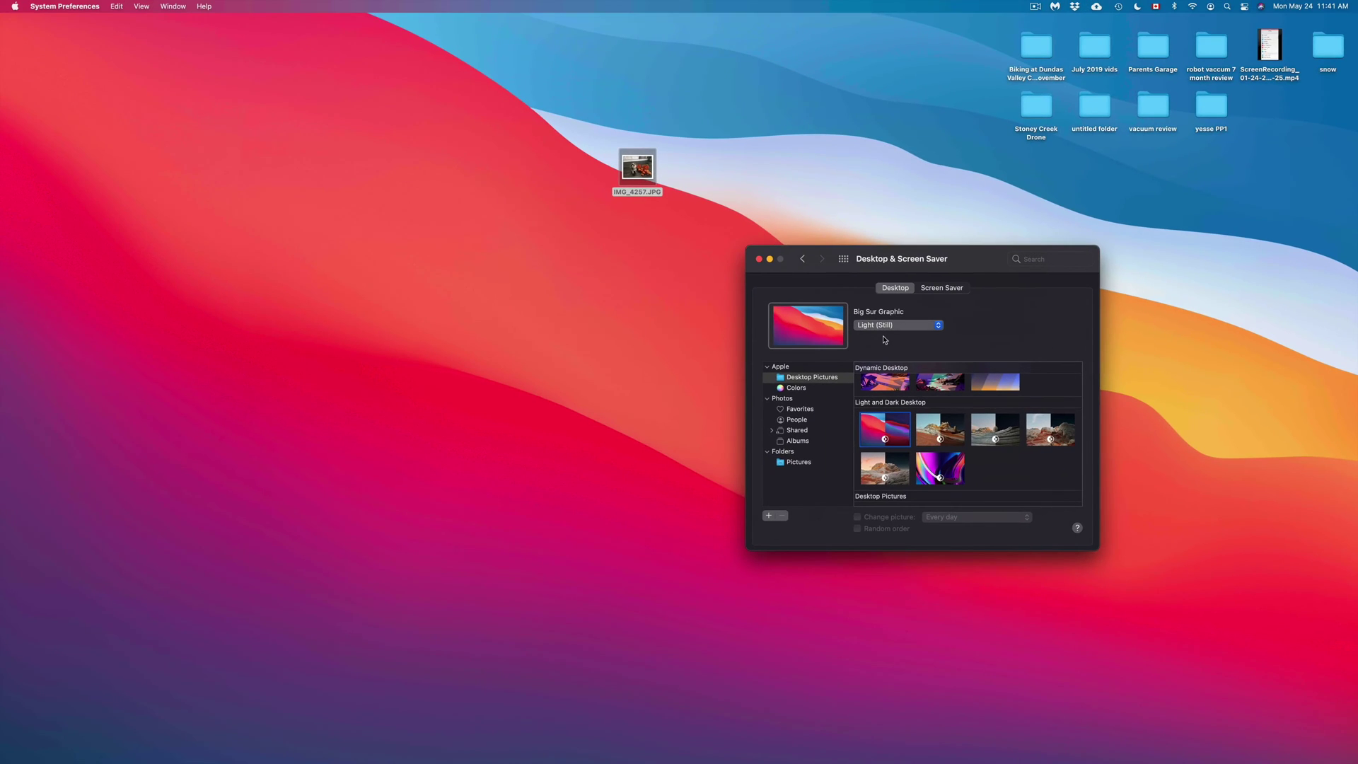
drag(921, 268, 741, 282)
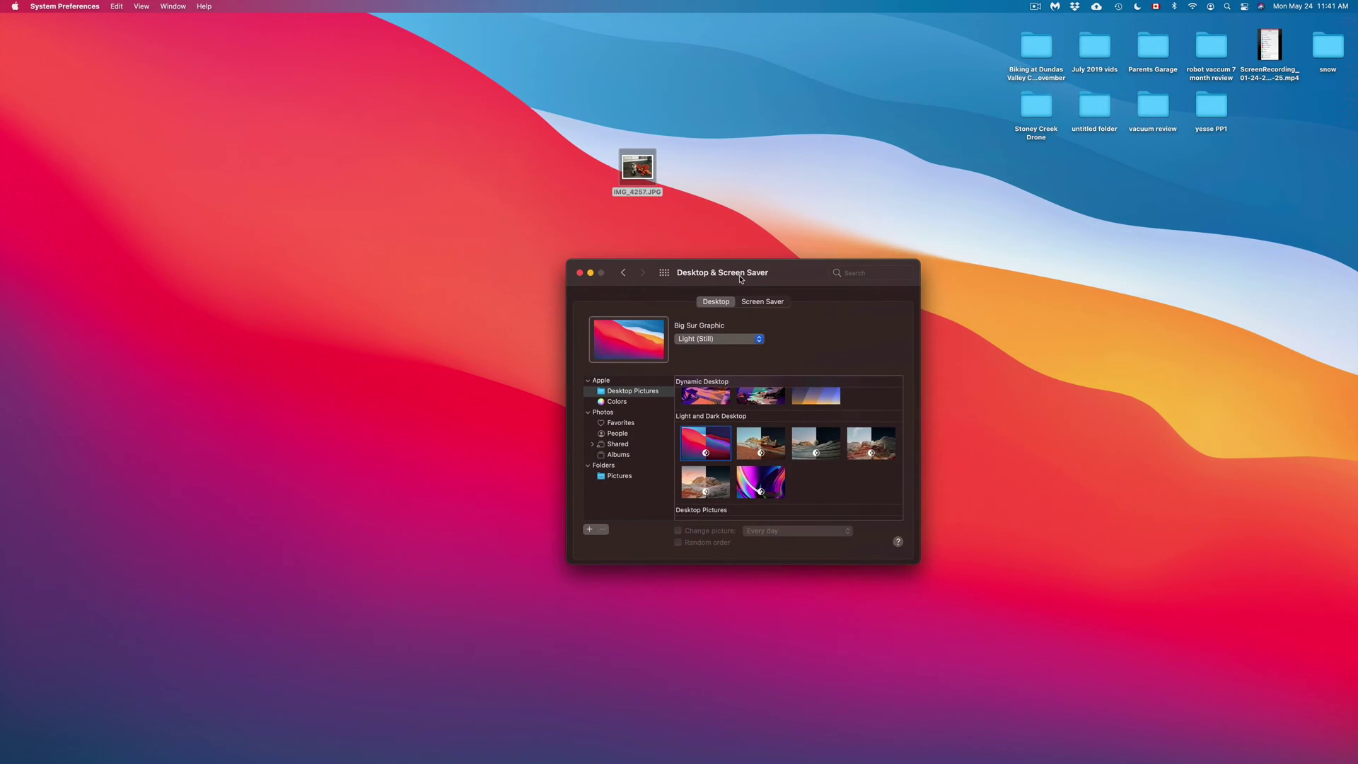
click(722, 337)
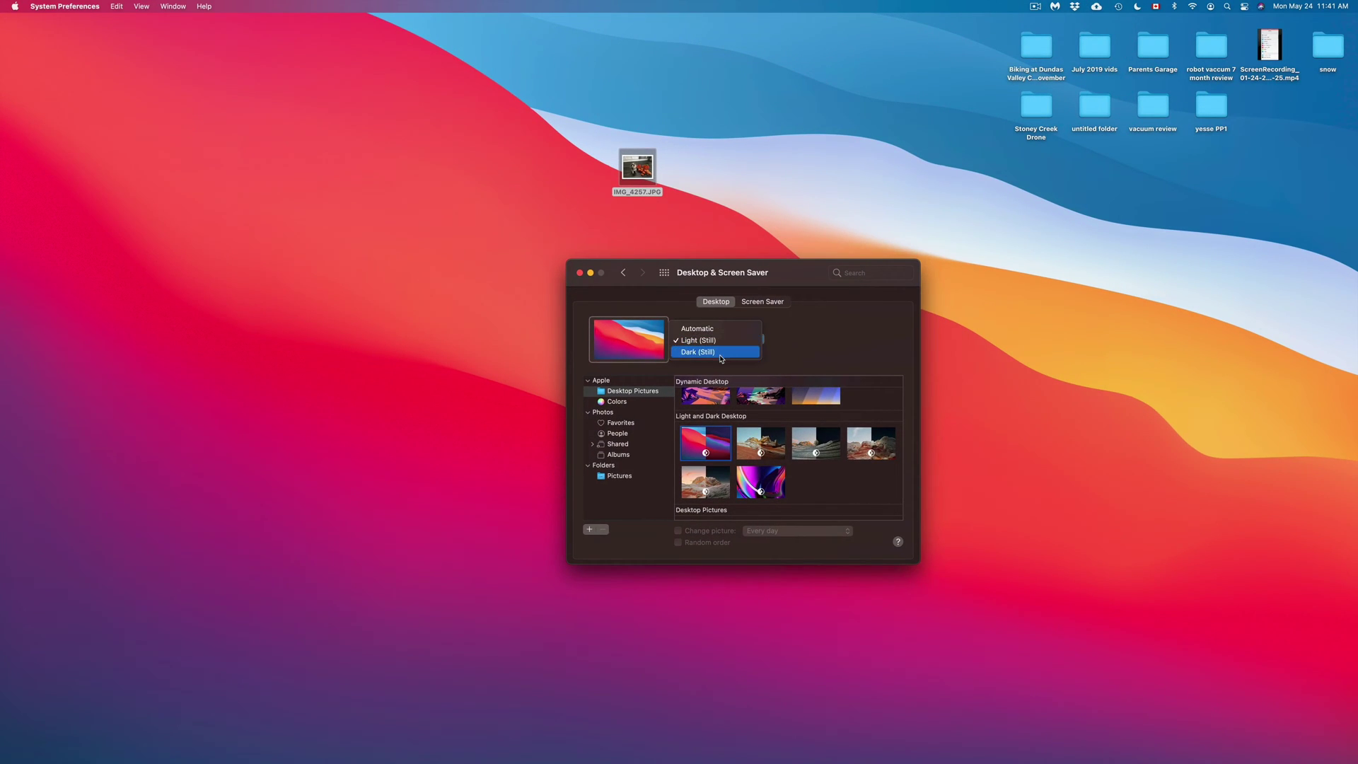
click(721, 353)
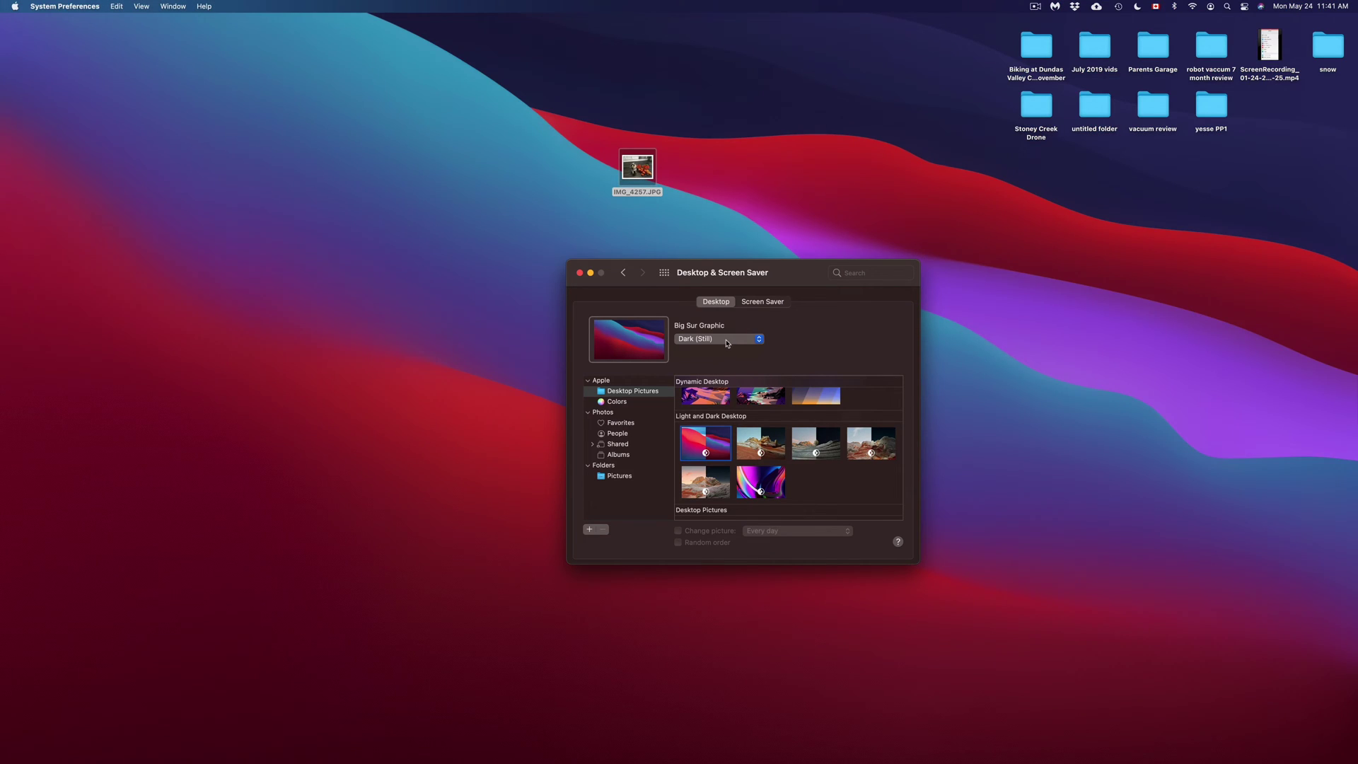
click(726, 340)
click(719, 329)
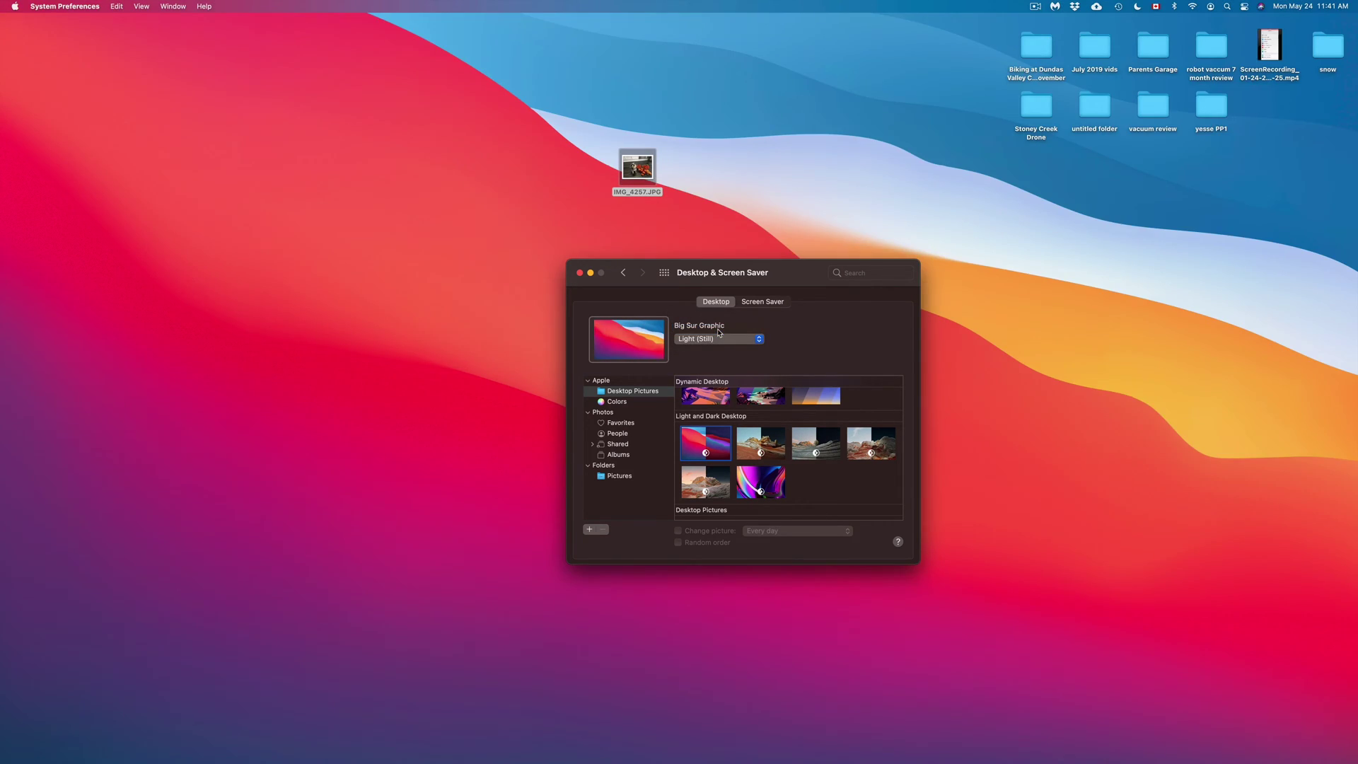
click(719, 334)
click(721, 352)
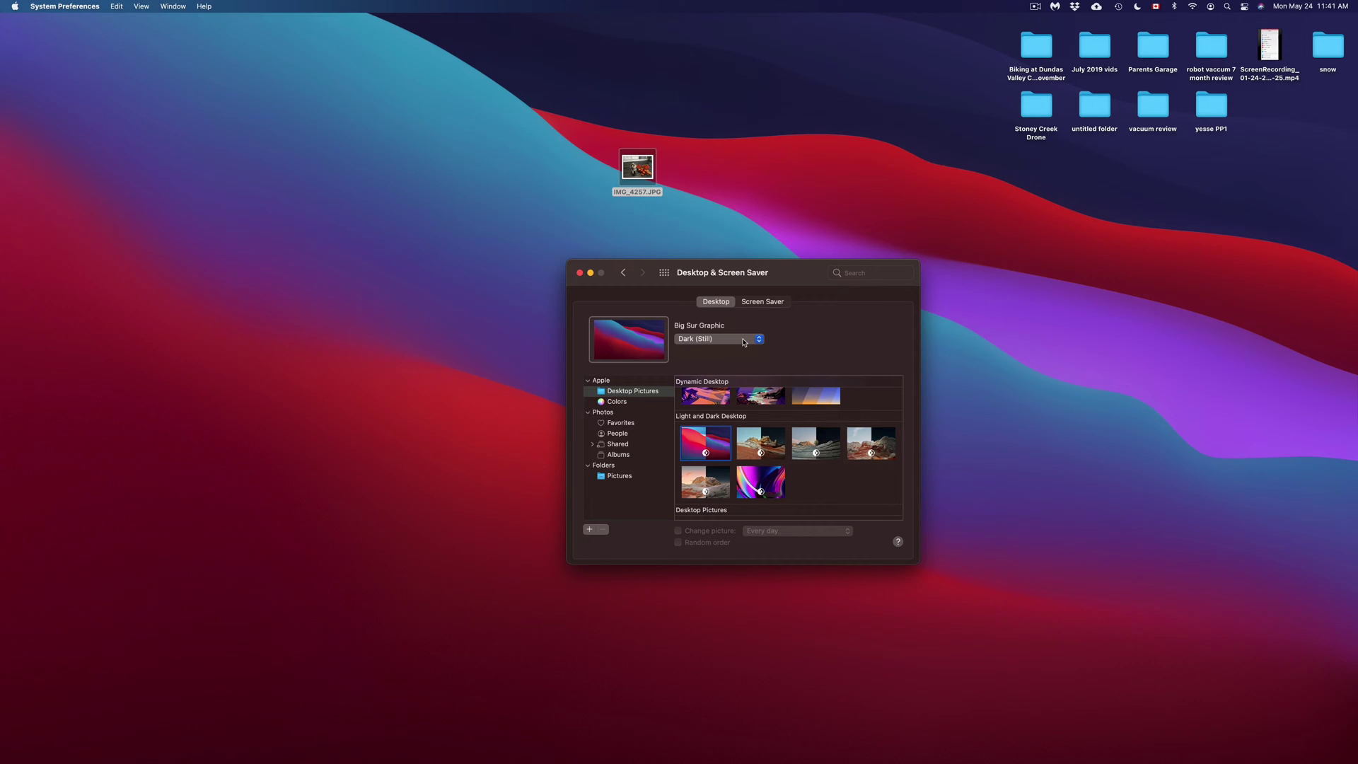
- Try the Automatic appearance, then settle Big Sur Graphic on Light (Still)
click(743, 342)
click(719, 330)
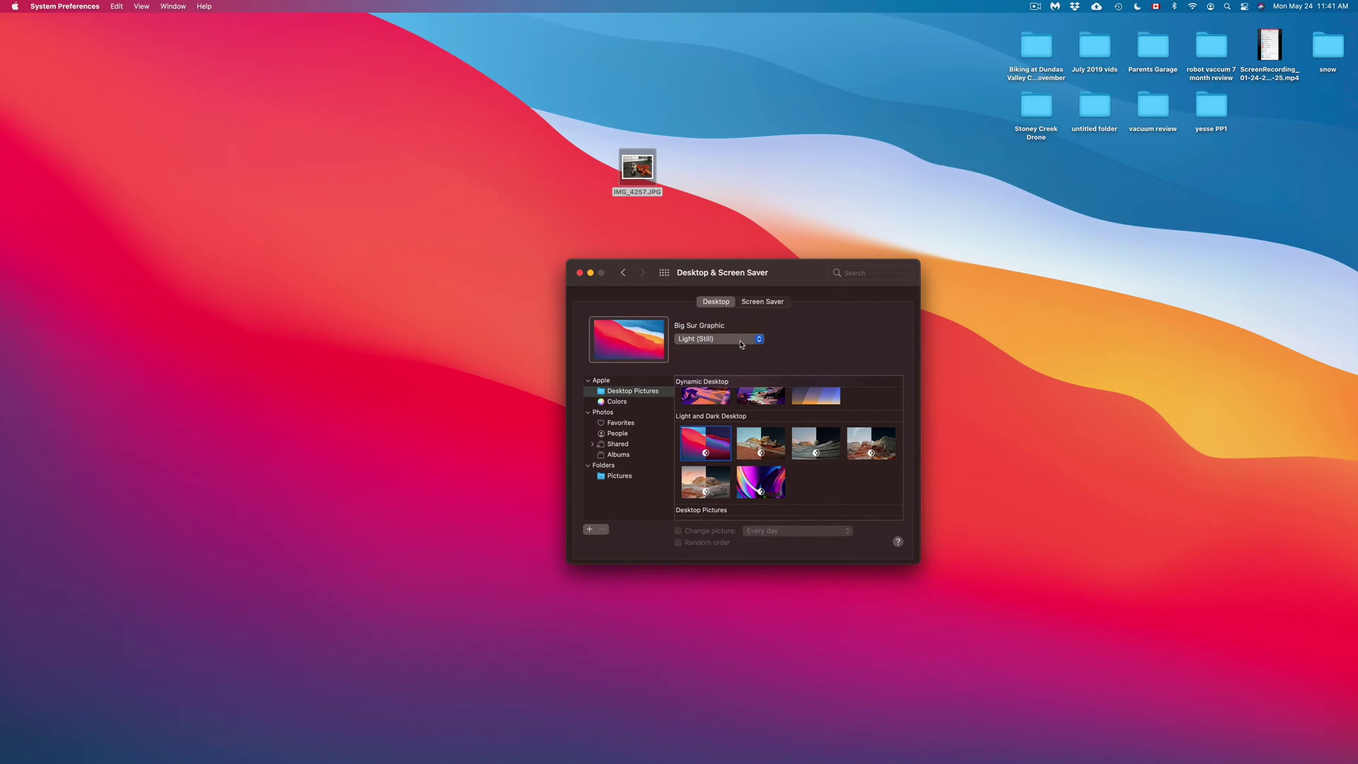
click(741, 340)
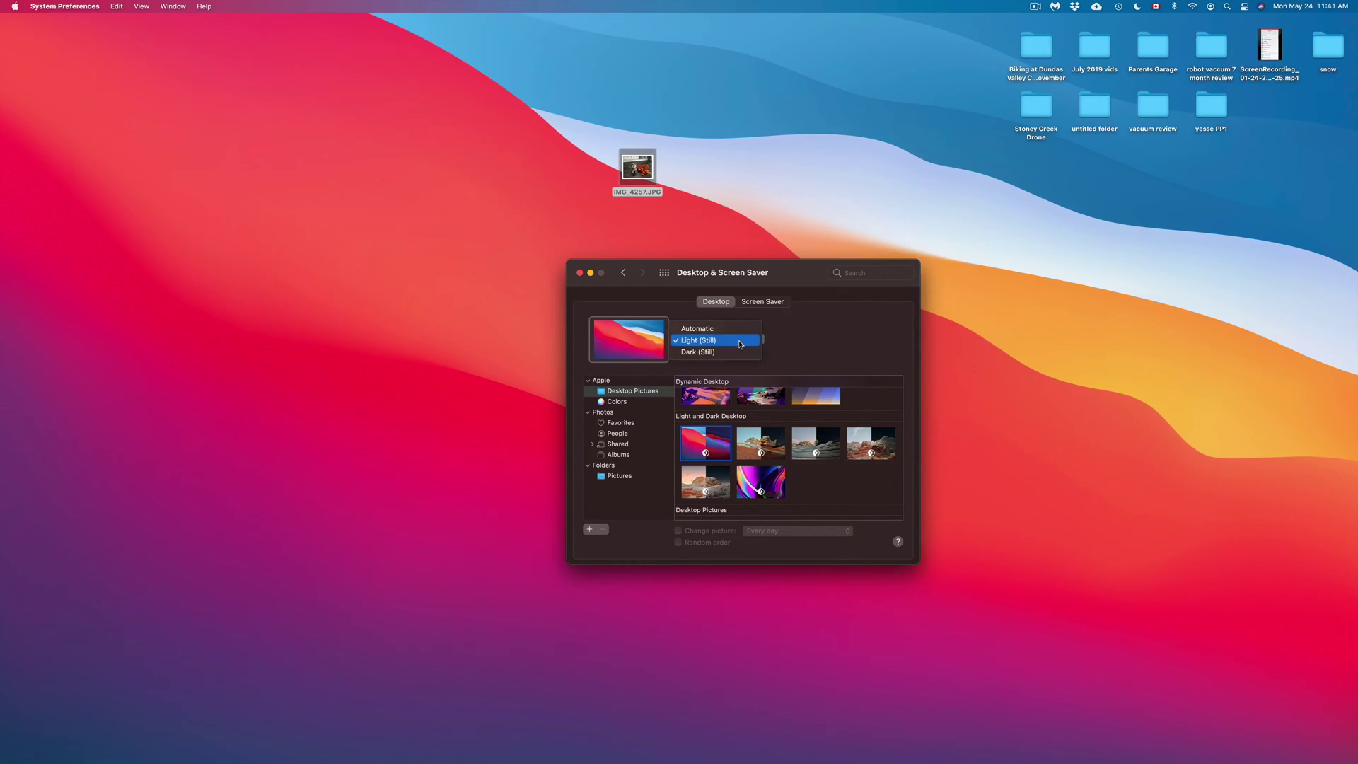
click(716, 328)
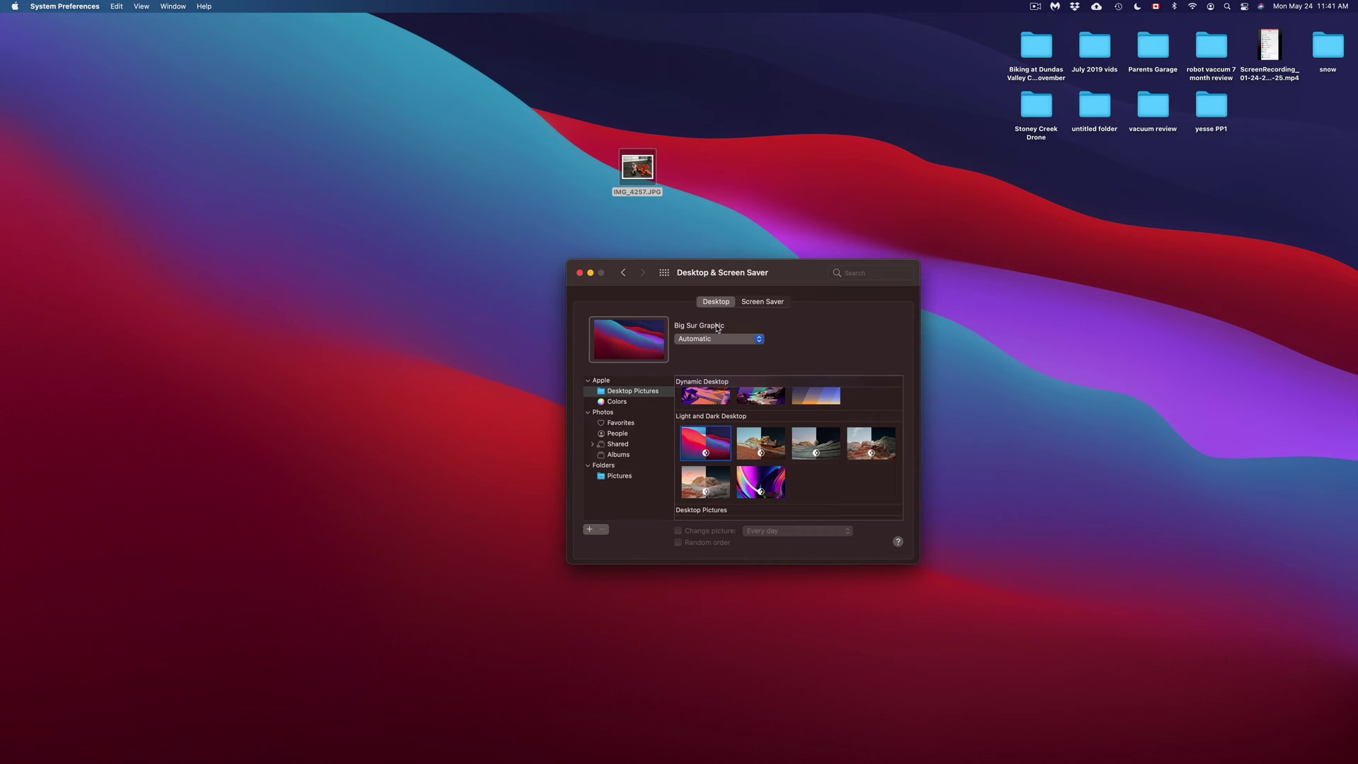
click(717, 338)
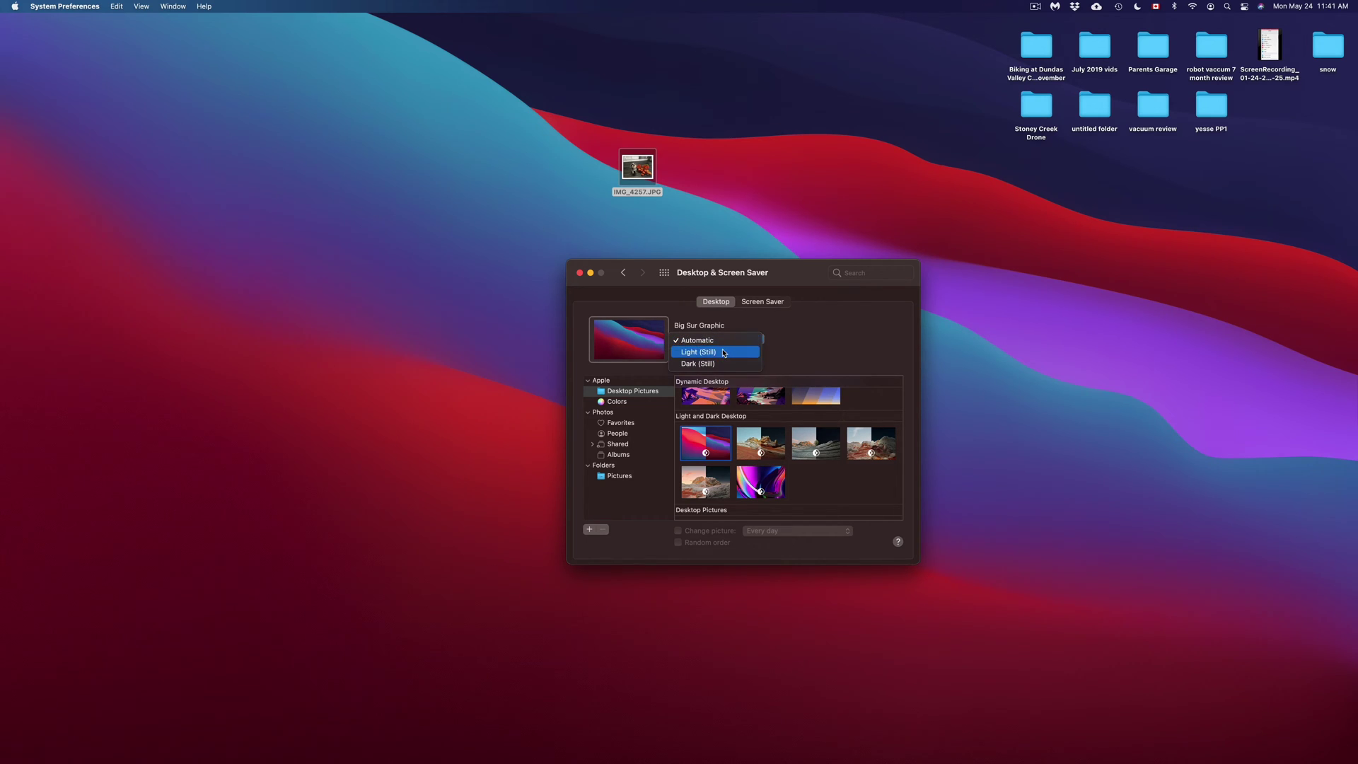
click(723, 353)
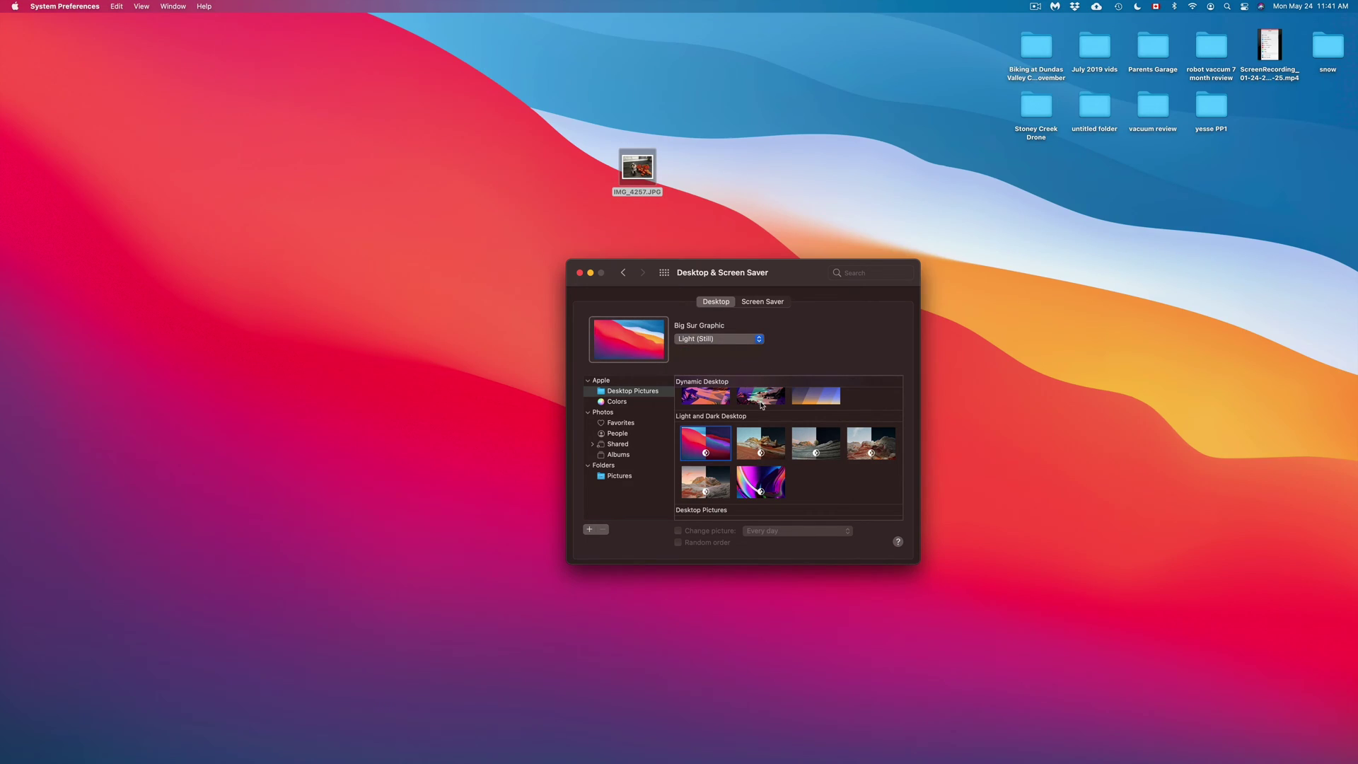
scroll(832, 452, up, 3)
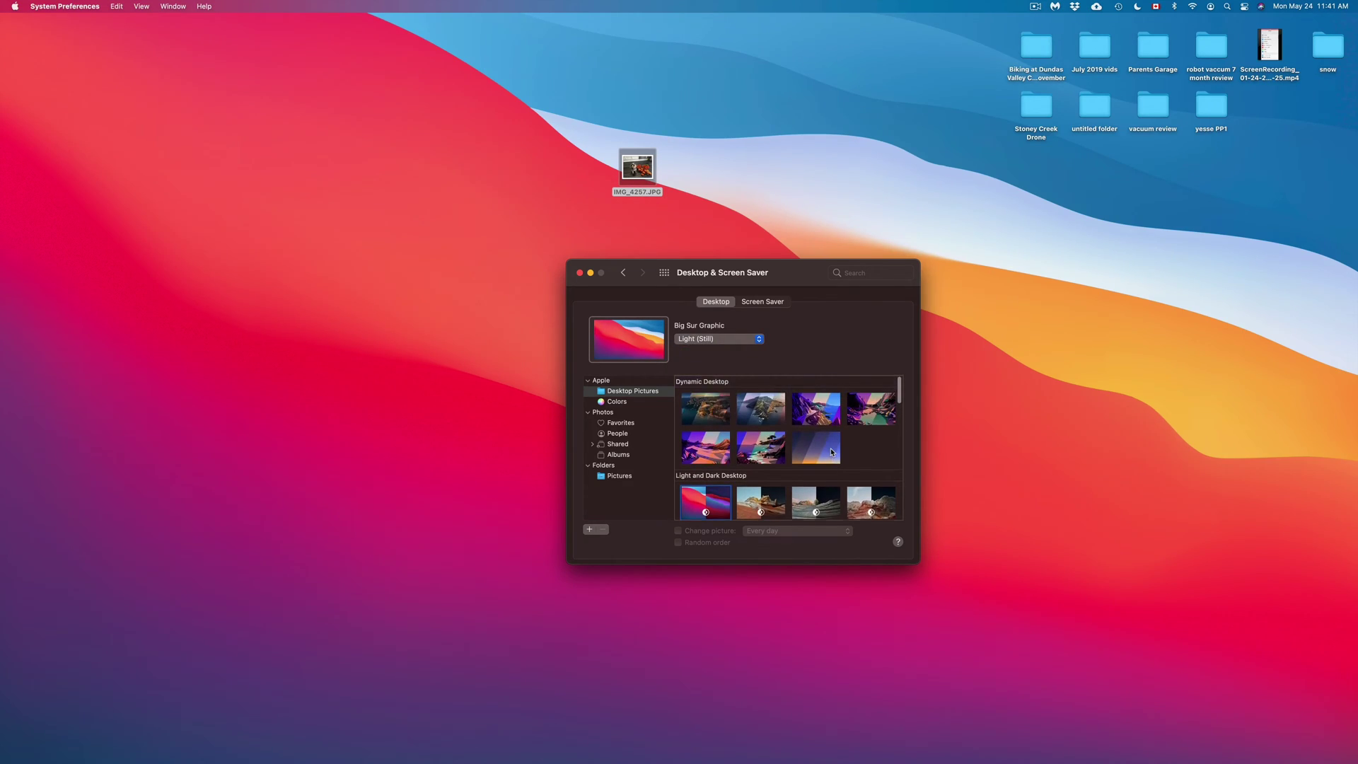
scroll(832, 453, down, 5)
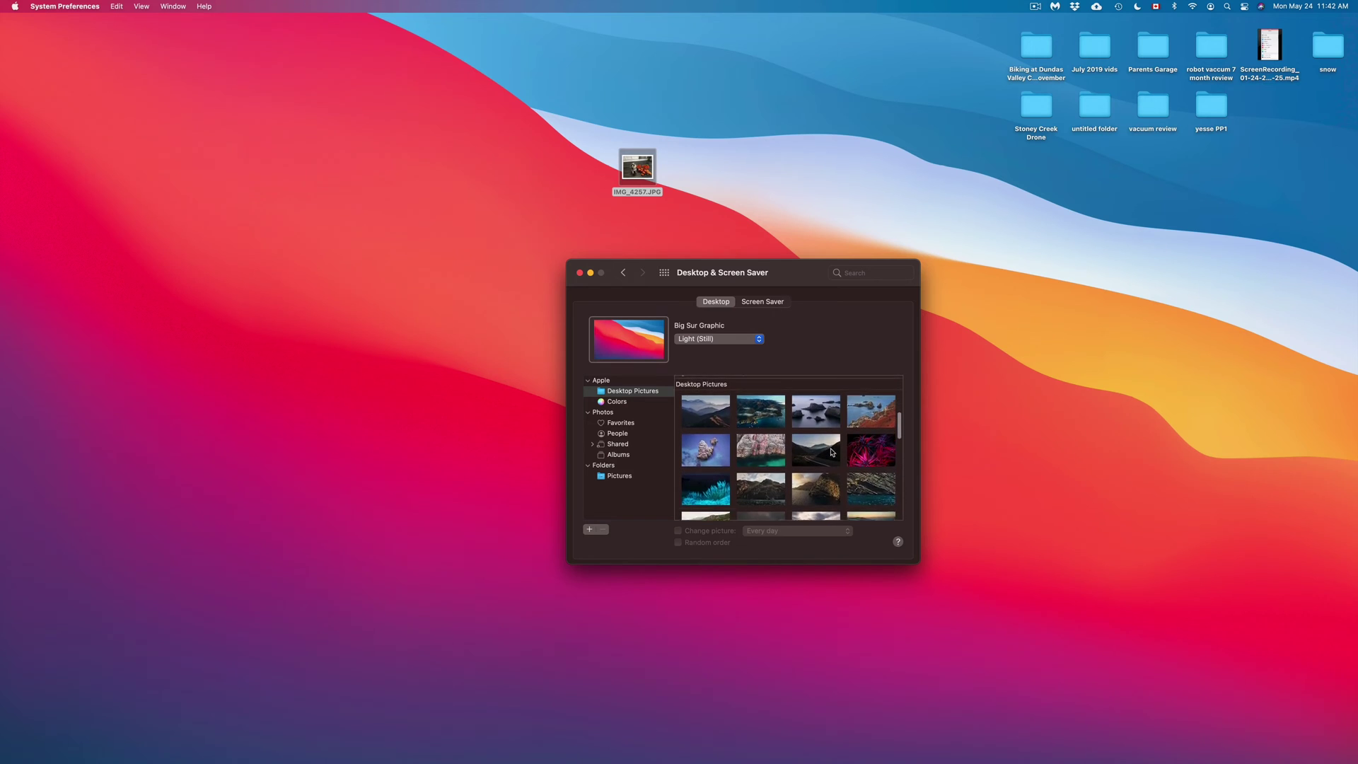
scroll(832, 453, up, 6)
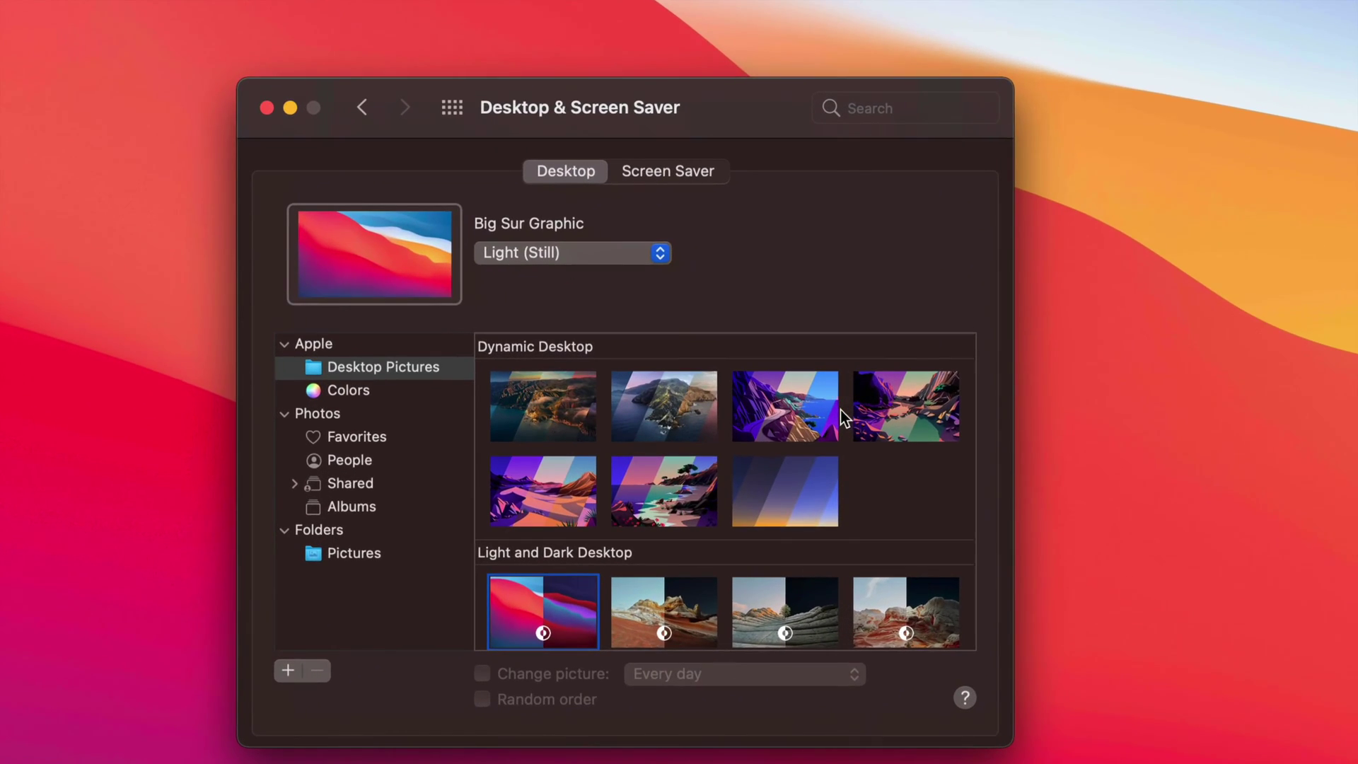
drag(690, 124, 782, 62)
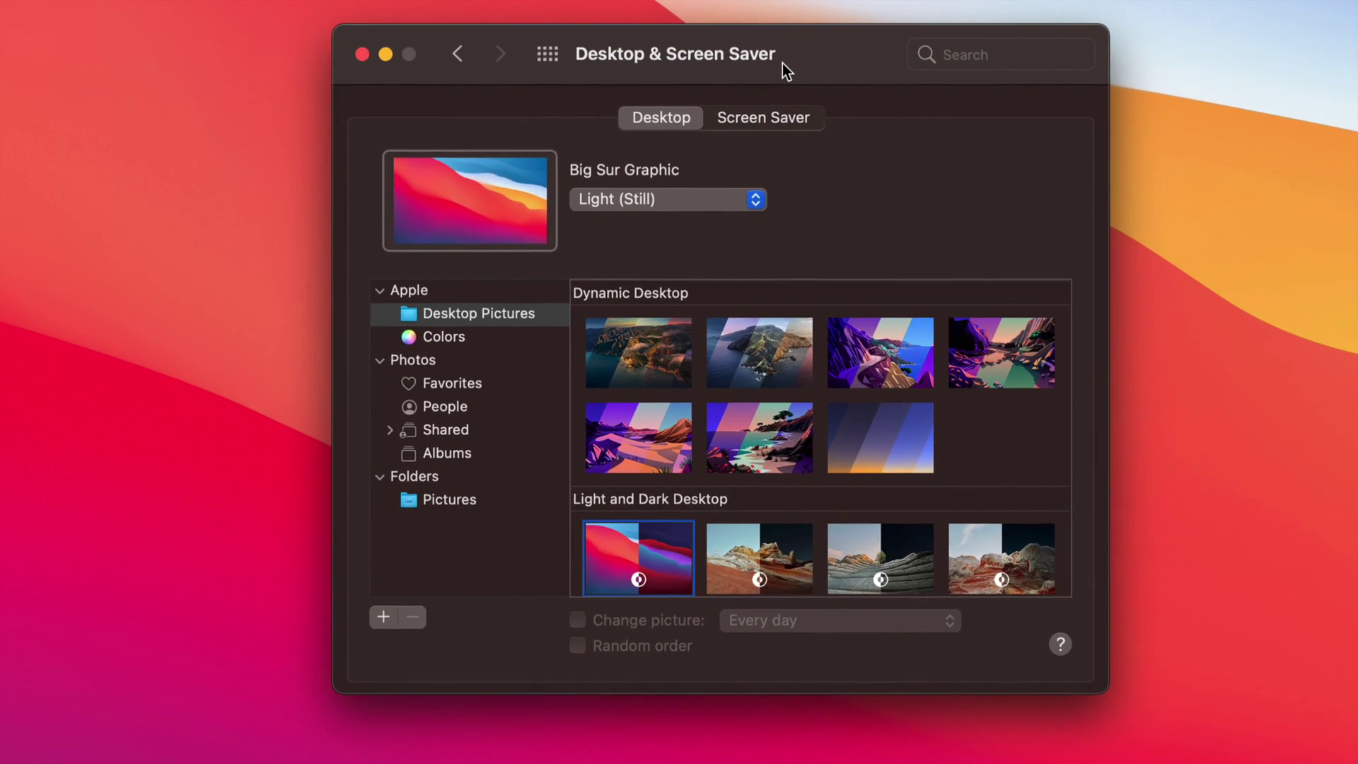
click(764, 357)
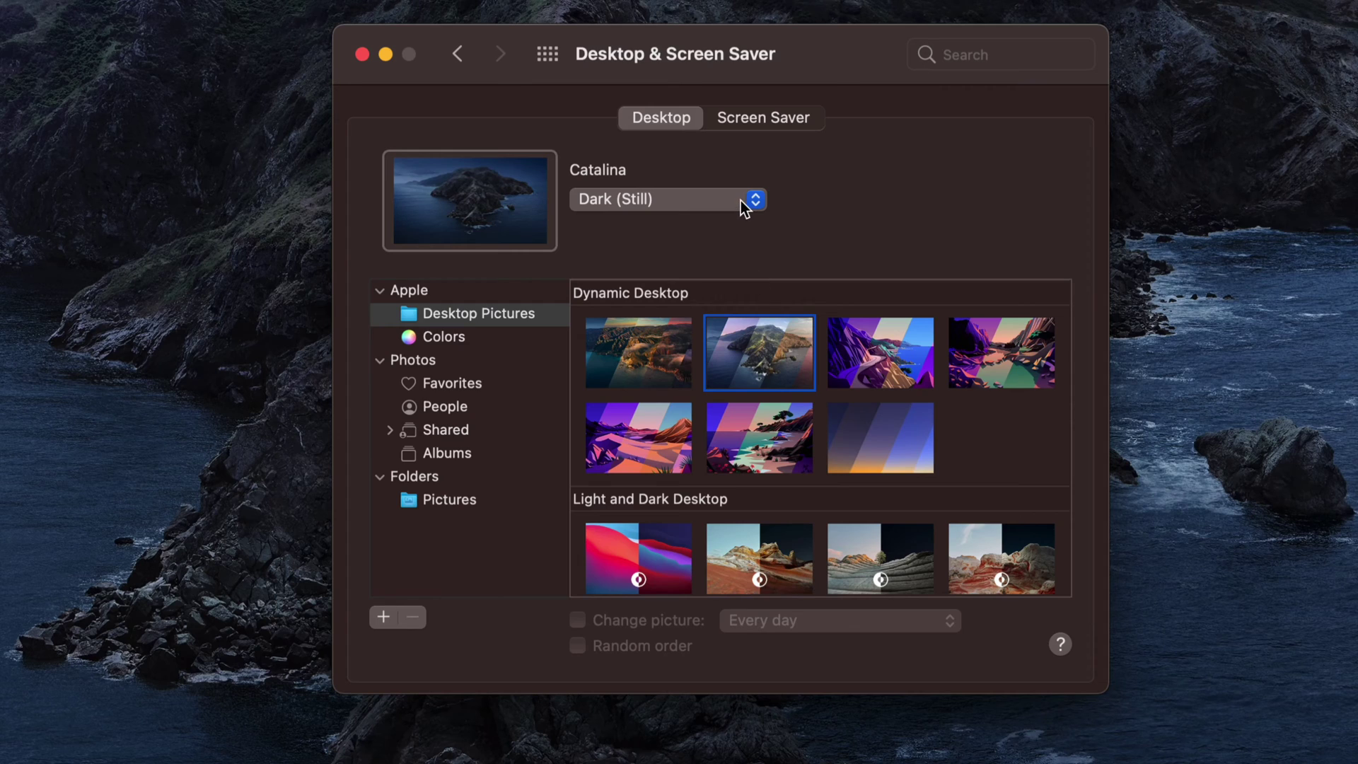
click(740, 205)
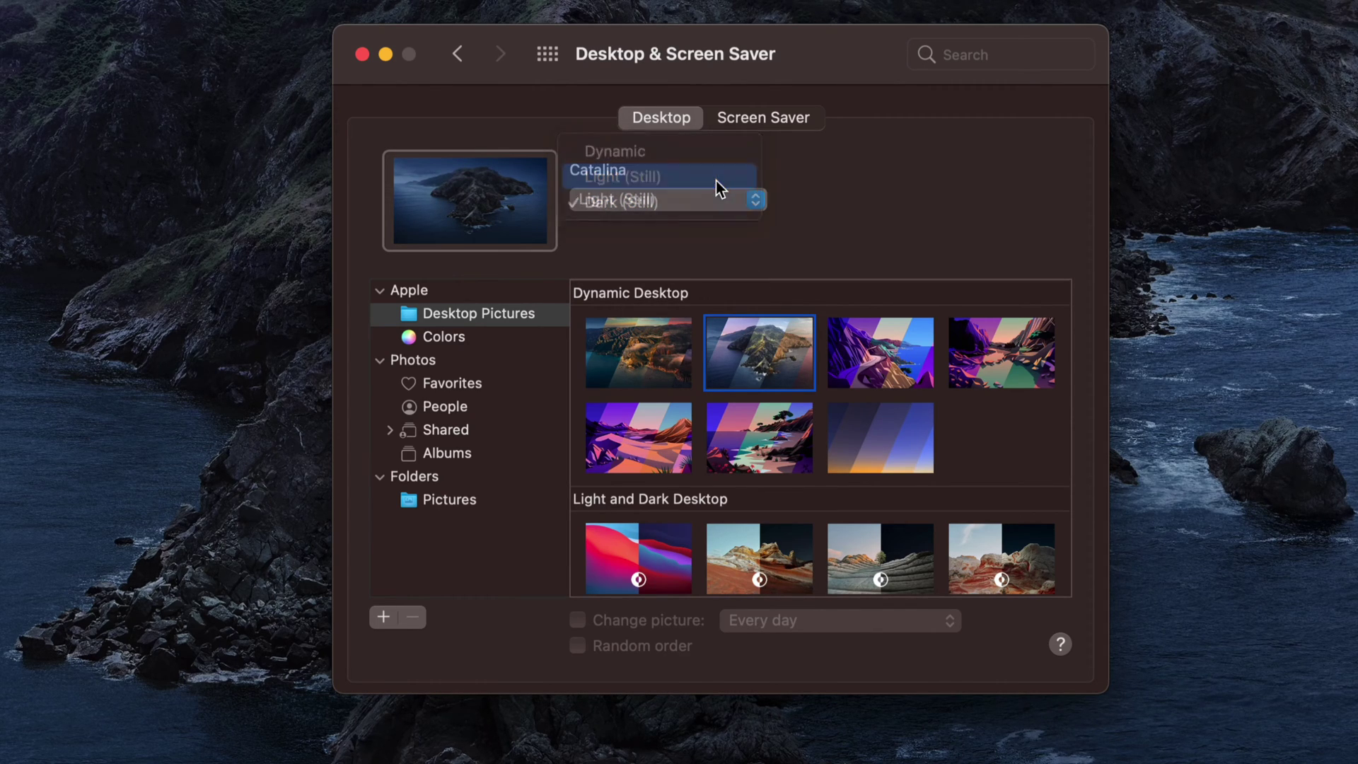
click(742, 199)
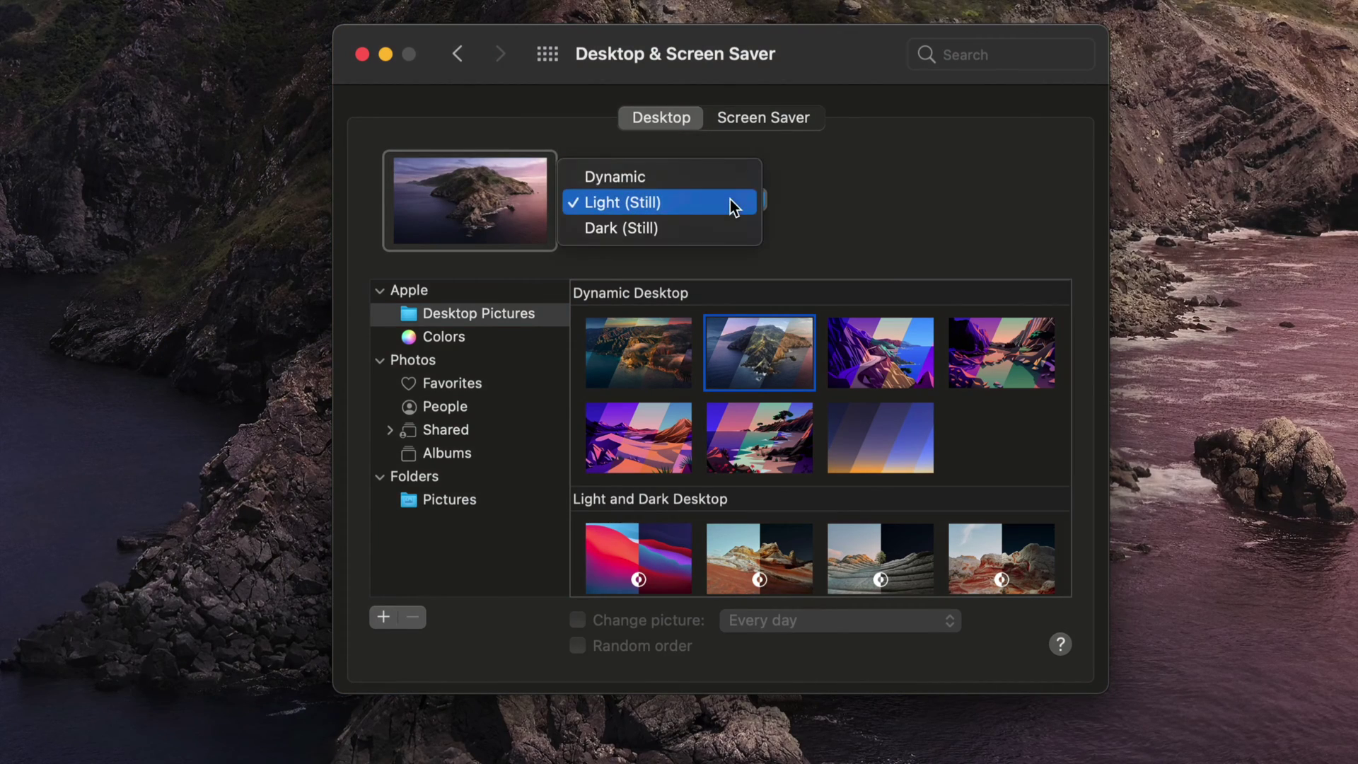
click(684, 176)
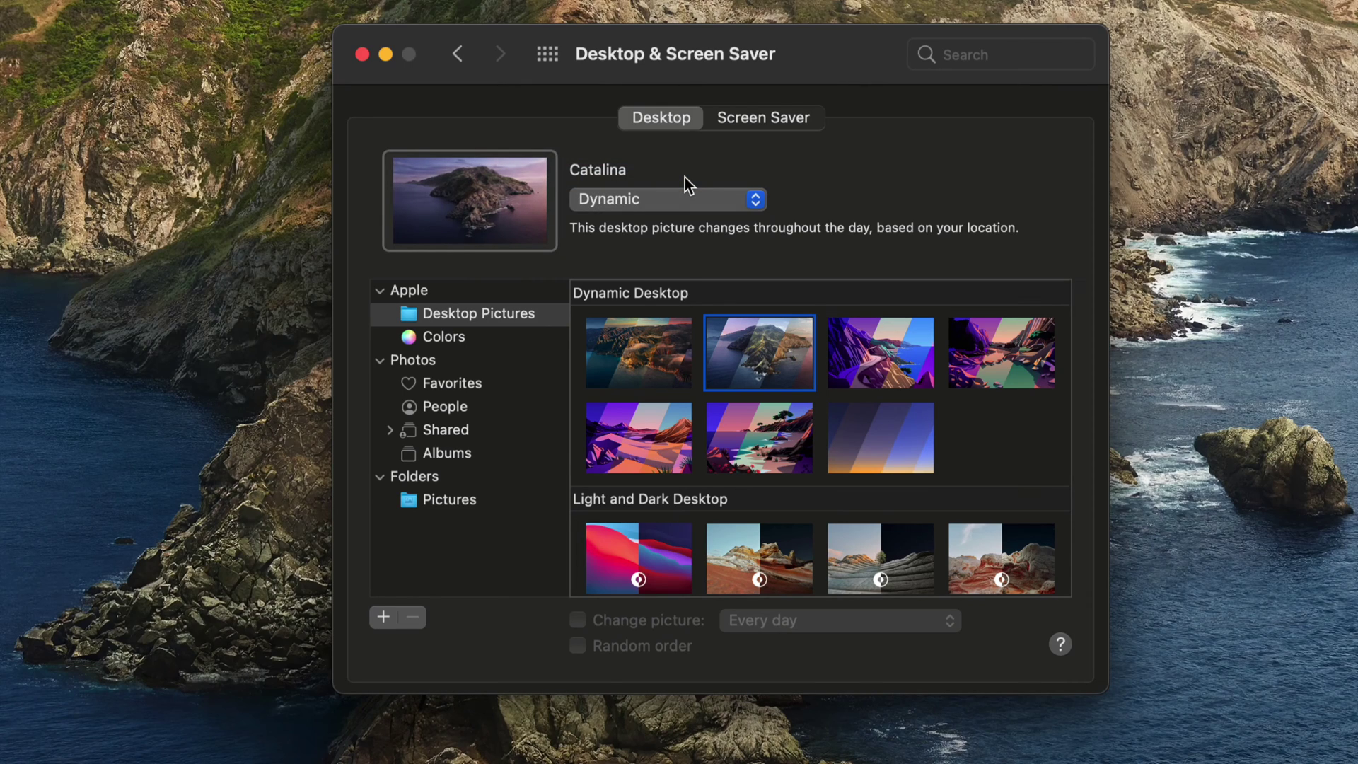
click(860, 362)
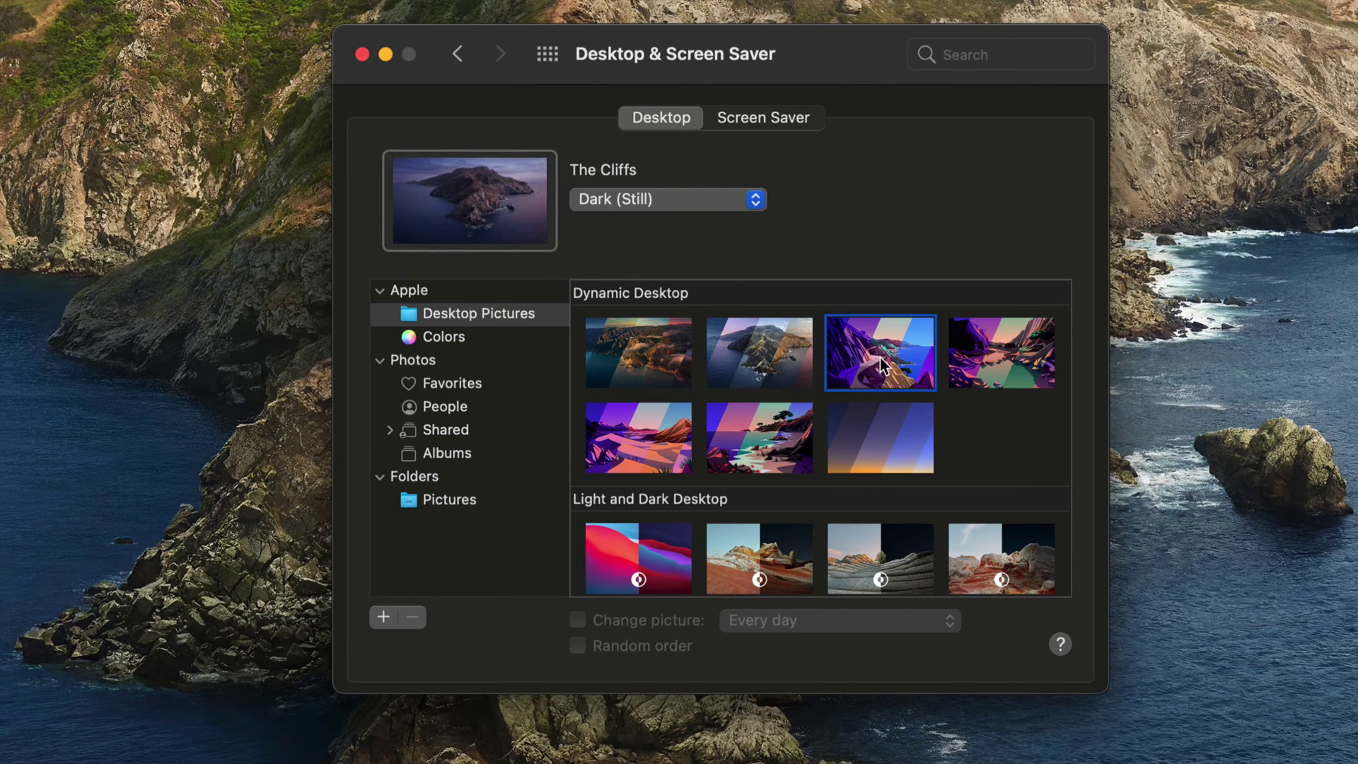
scroll(874, 508, down, 5)
scroll(872, 507, up, 3)
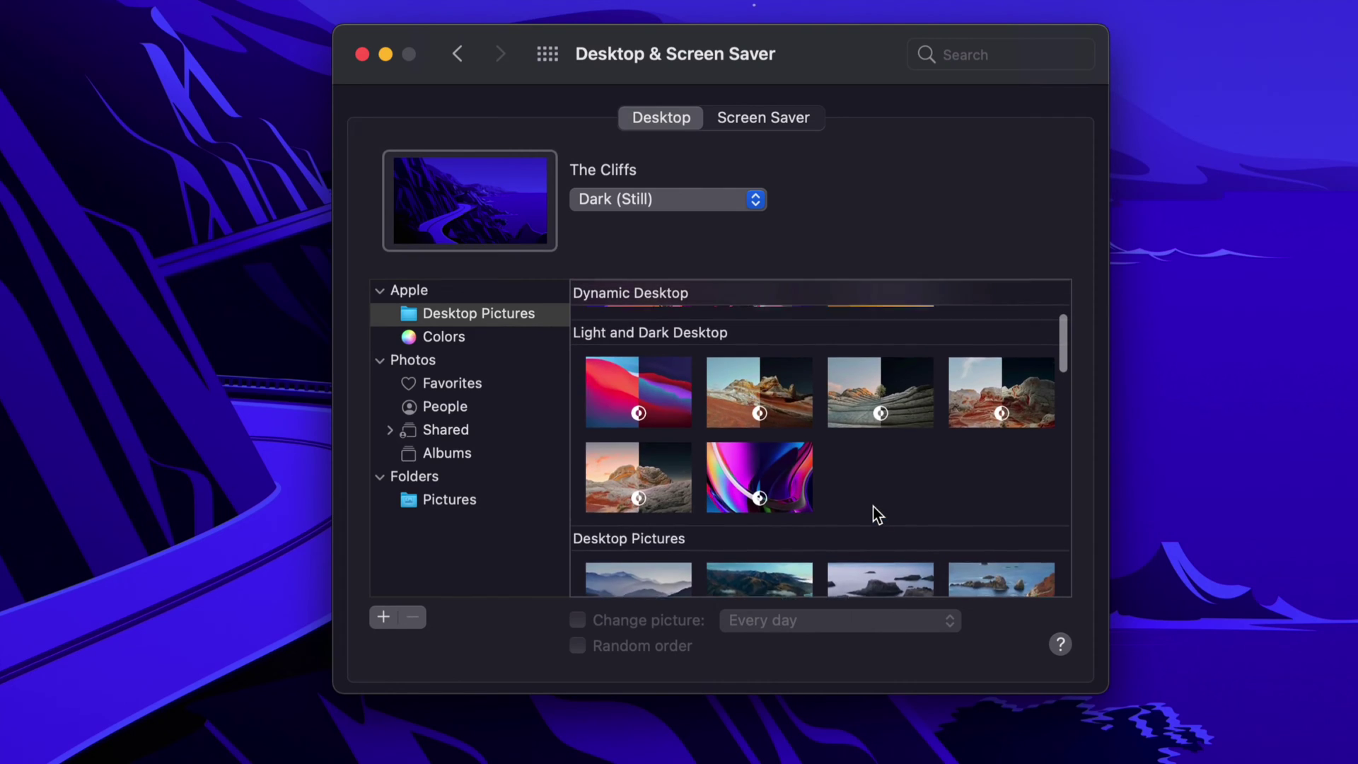
- Preview Big Sur Graphic, Peak, Big Sur Horizon and Big Sur Coastline as the wallpaper
click(657, 400)
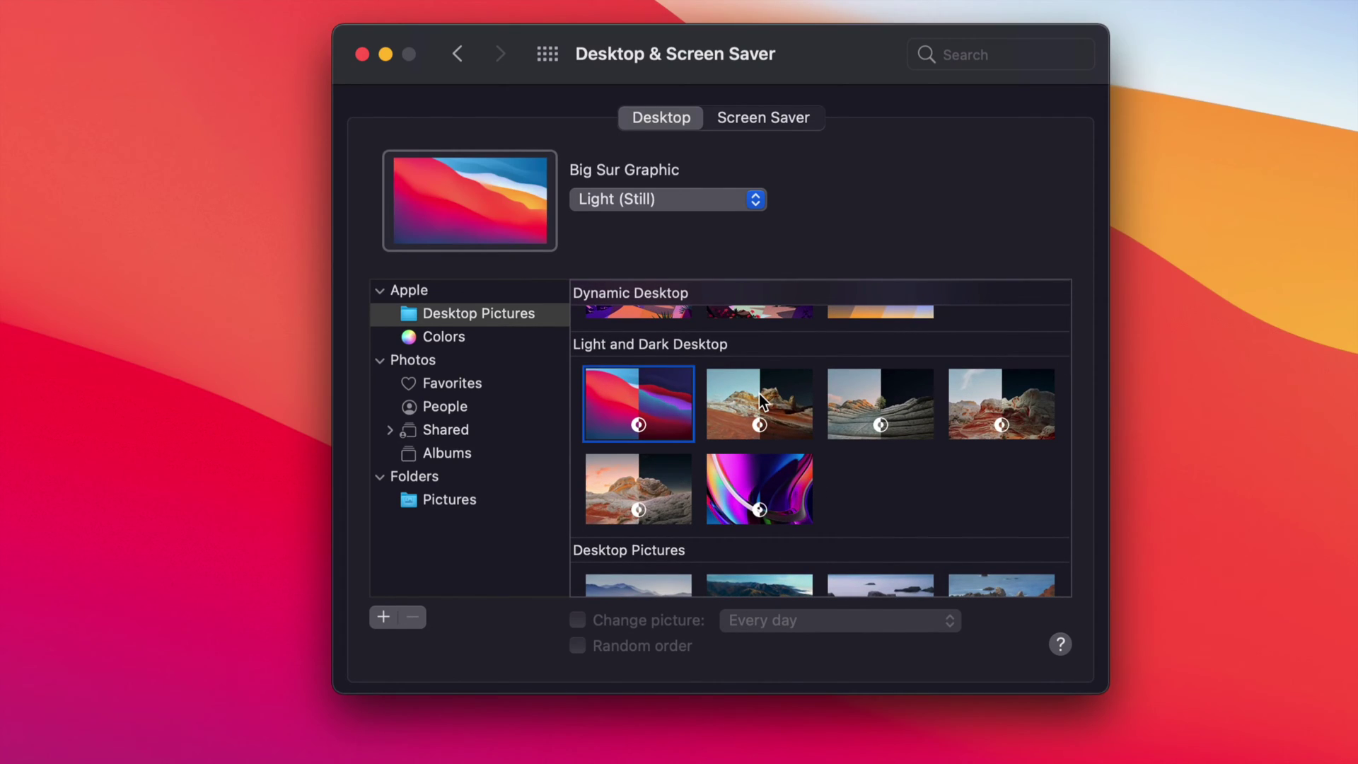
click(760, 399)
scroll(758, 393, down, 3)
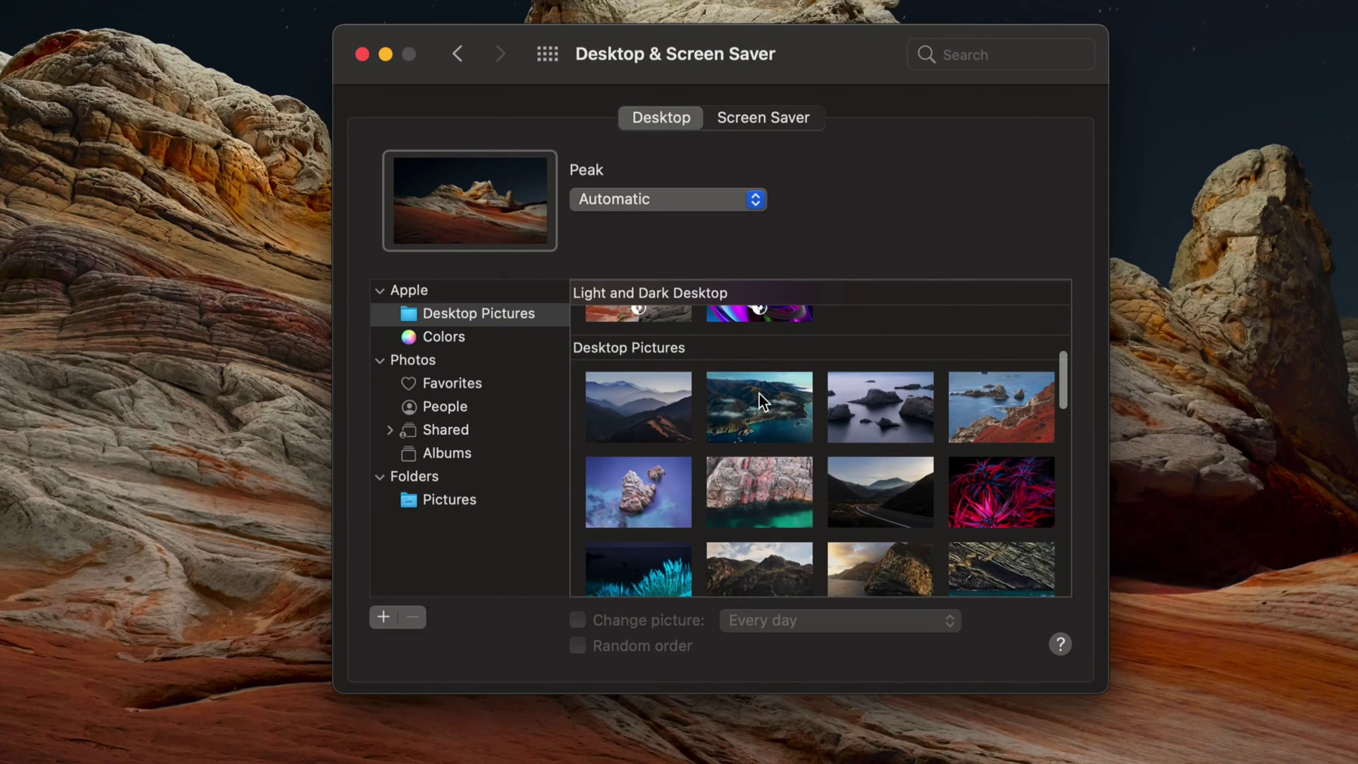
click(909, 408)
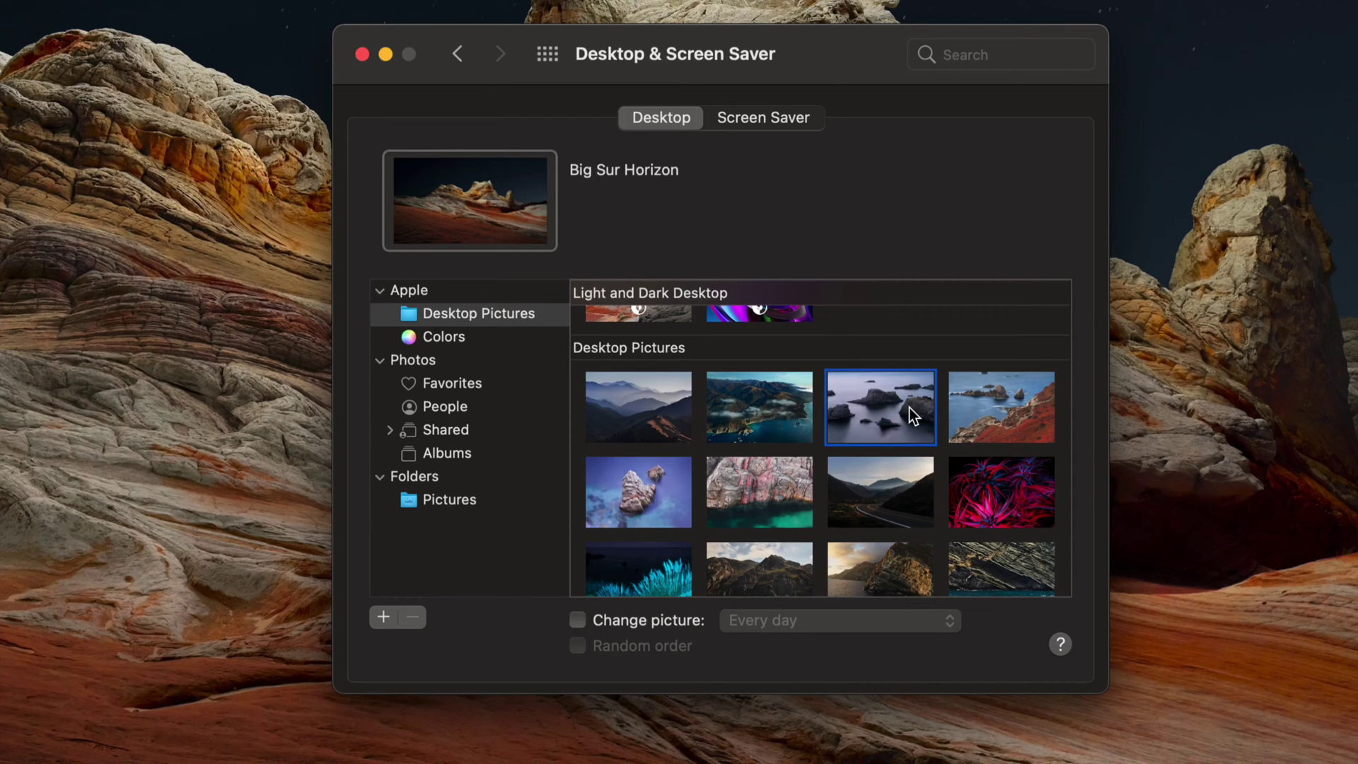
click(973, 414)
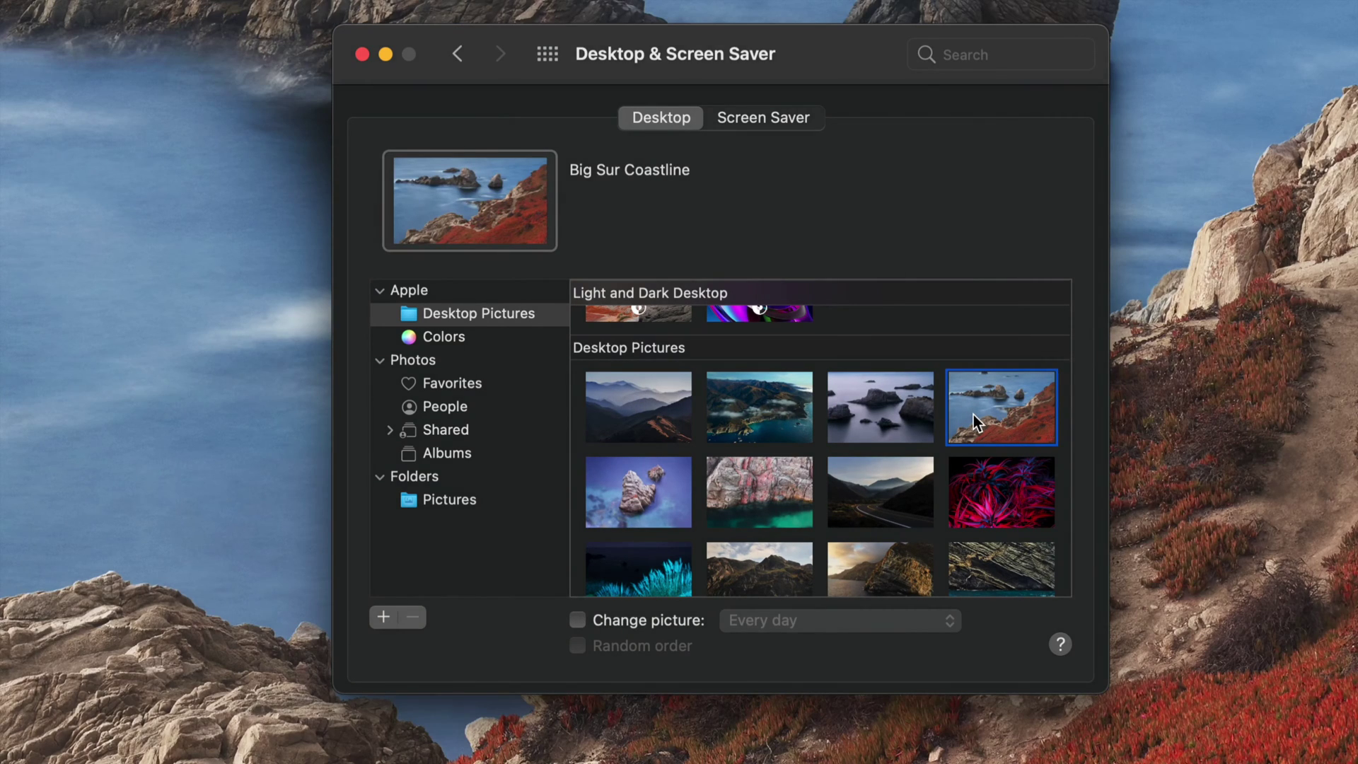
- Browse the Desktop Pictures and set Big Sur Water's Edge as the wallpaper
scroll(860, 510, down, 5)
scroll(860, 511, down, 10)
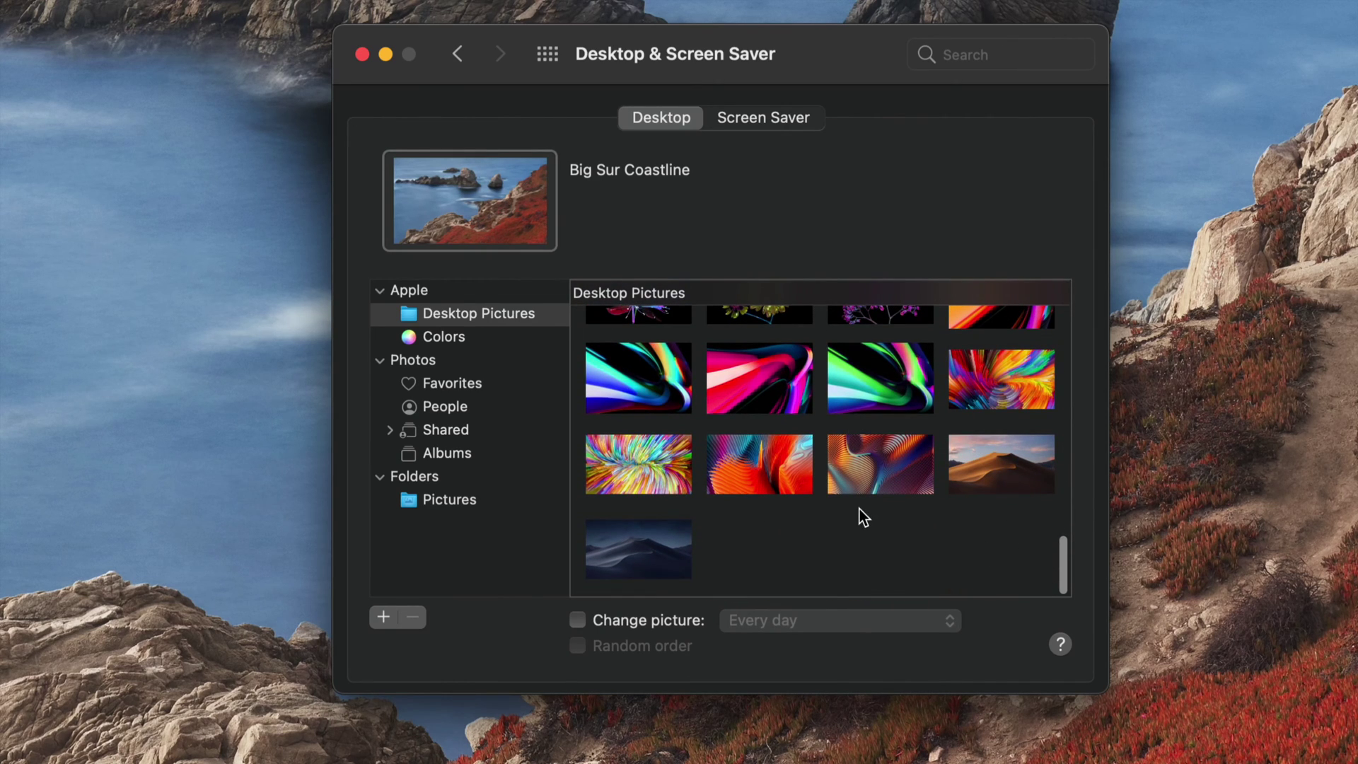
scroll(861, 518, up, 2)
scroll(859, 507, up, 15)
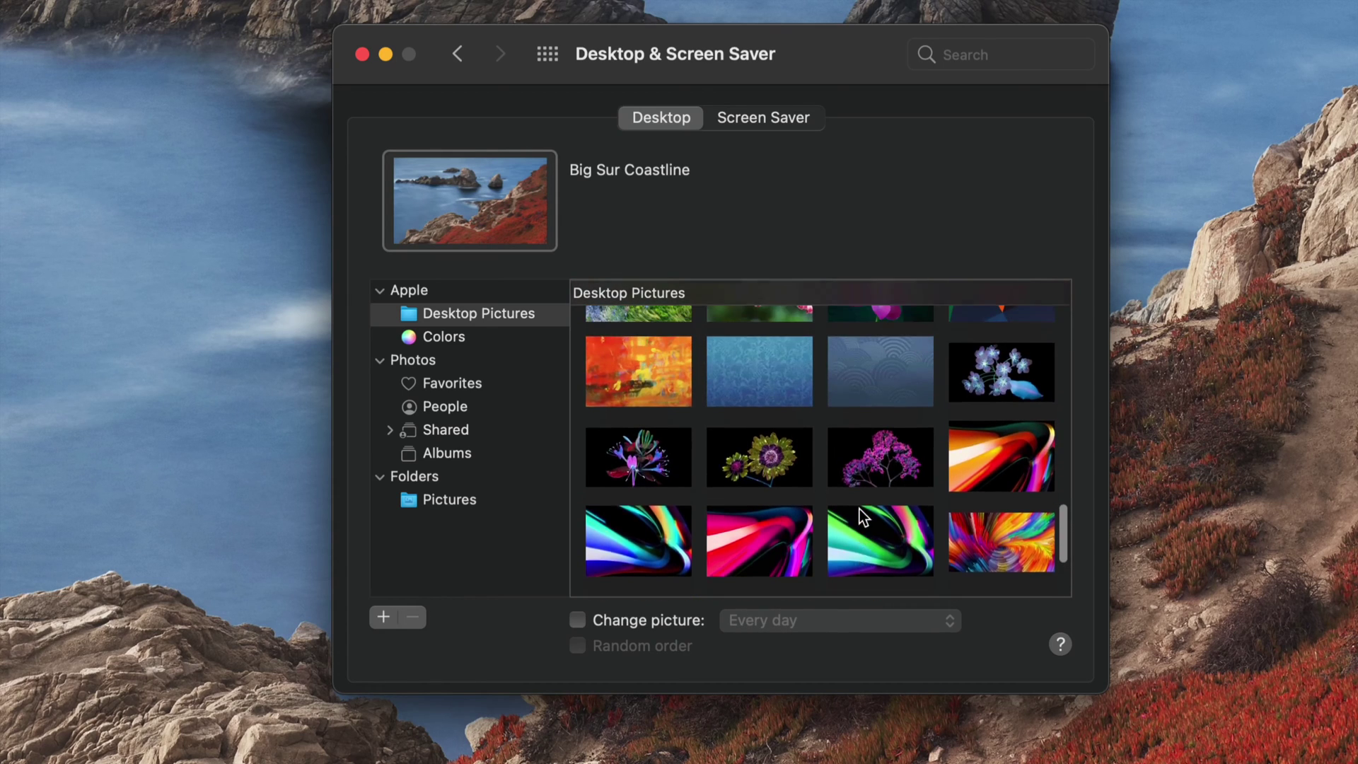
scroll(858, 507, up, 15)
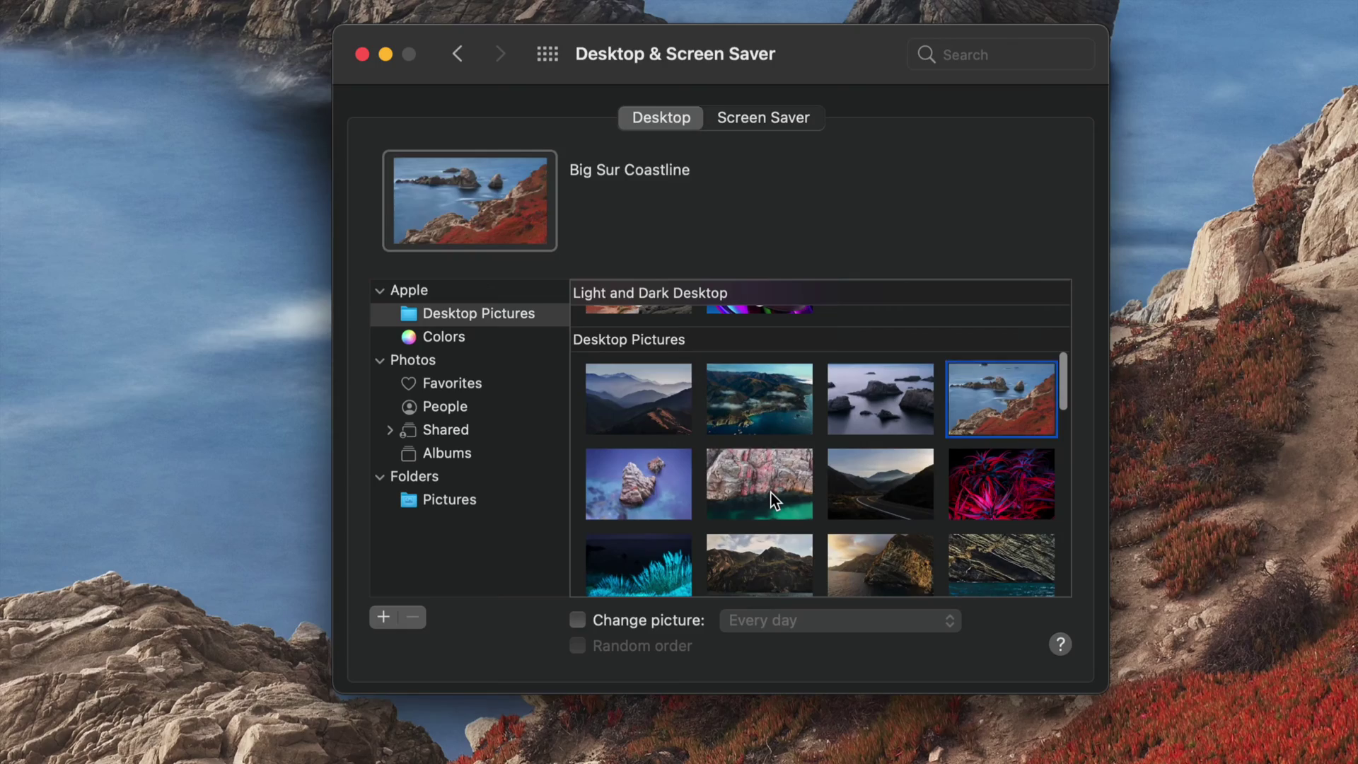
click(771, 492)
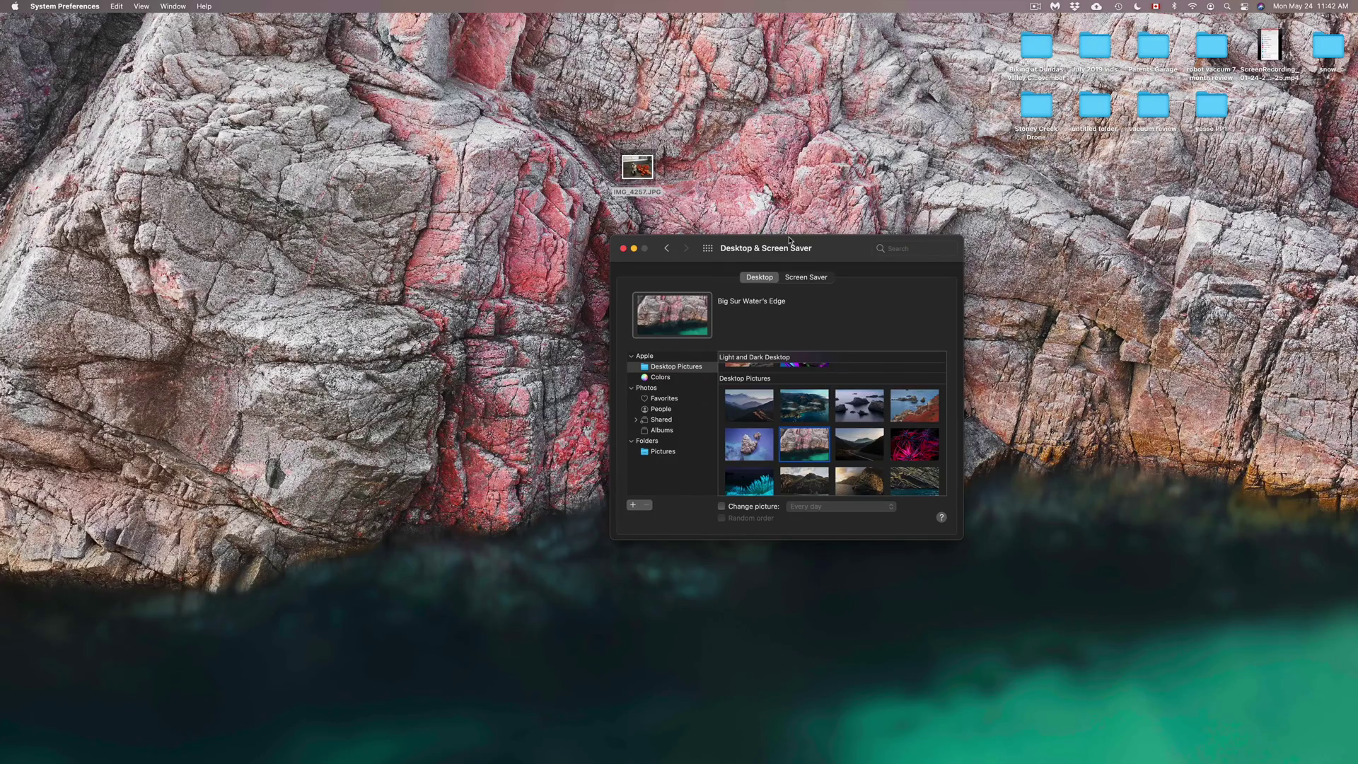
- Try the Big Sur dynamic picture, then return the wallpaper to Big Sur Graphic
drag(789, 240, 872, 236)
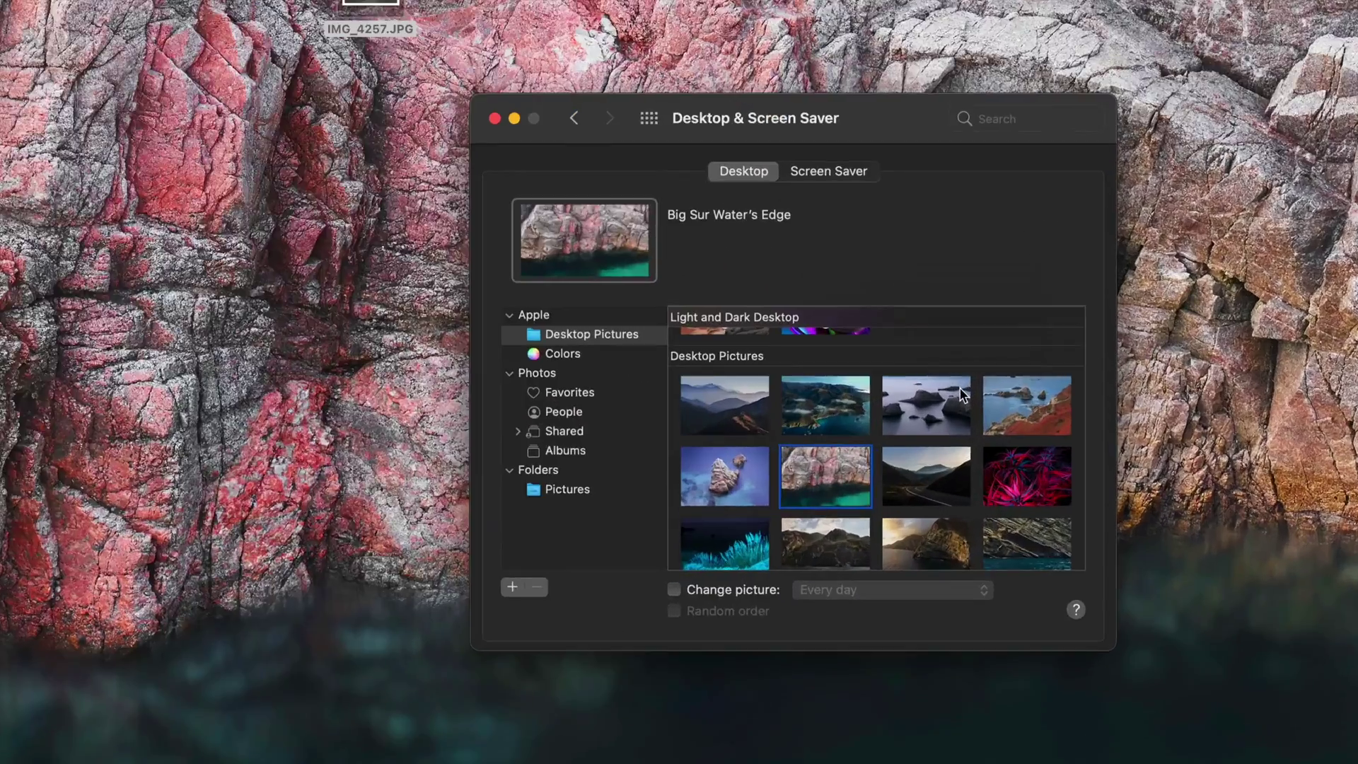
scroll(932, 418, up, 5)
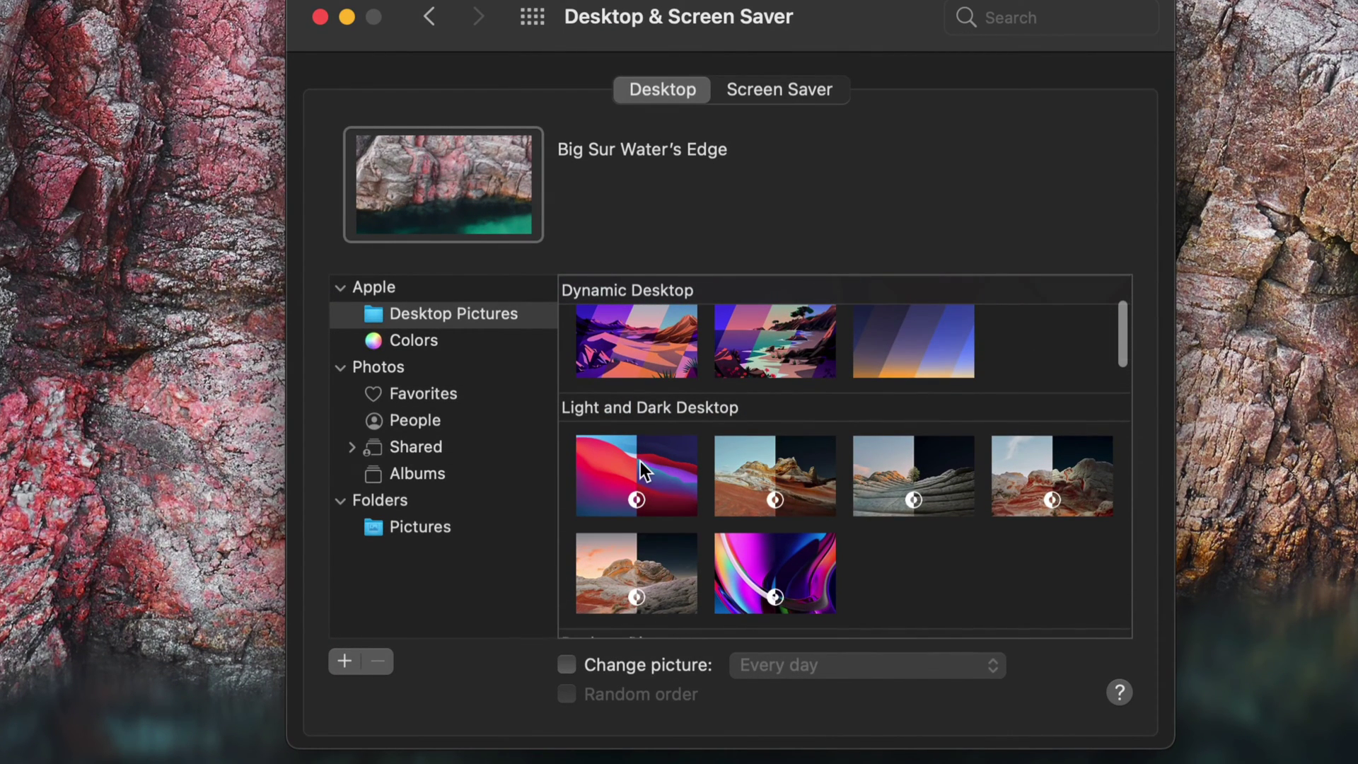
click(639, 461)
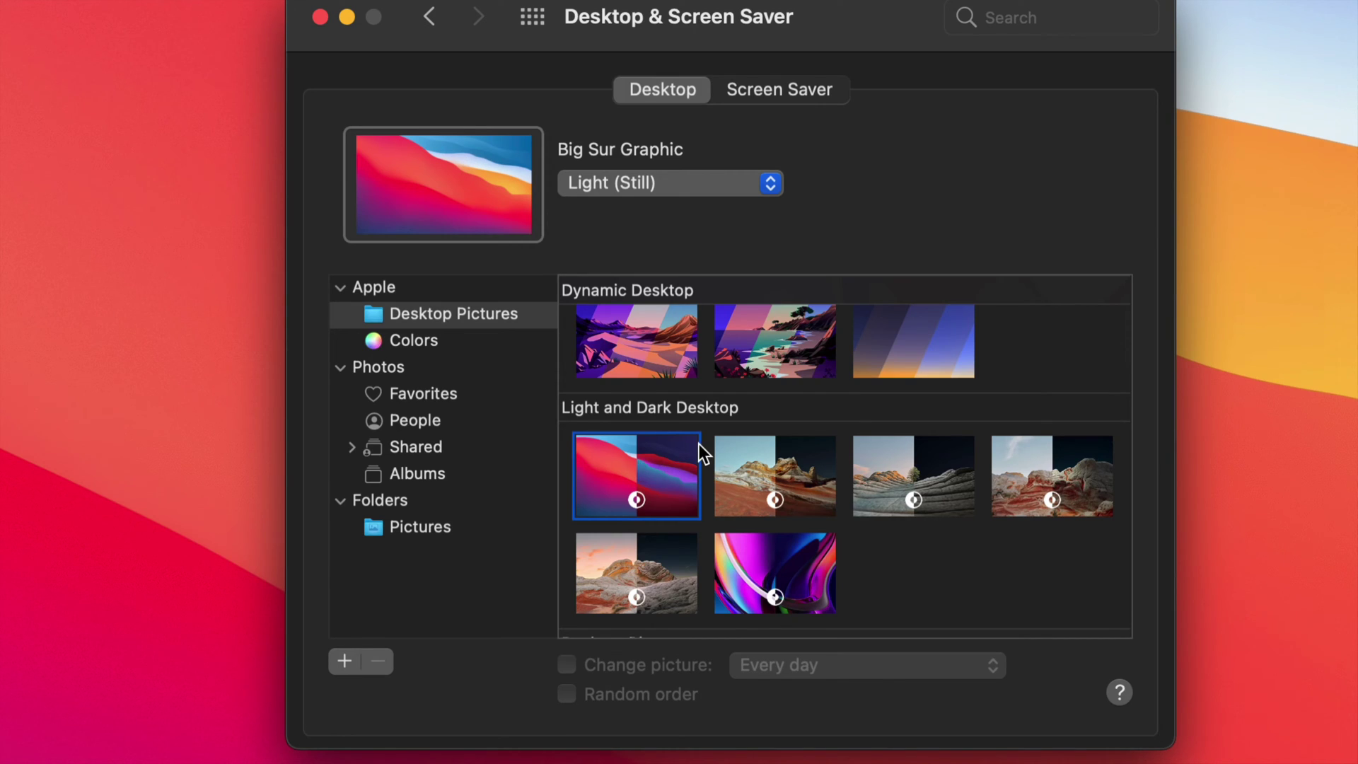
click(655, 350)
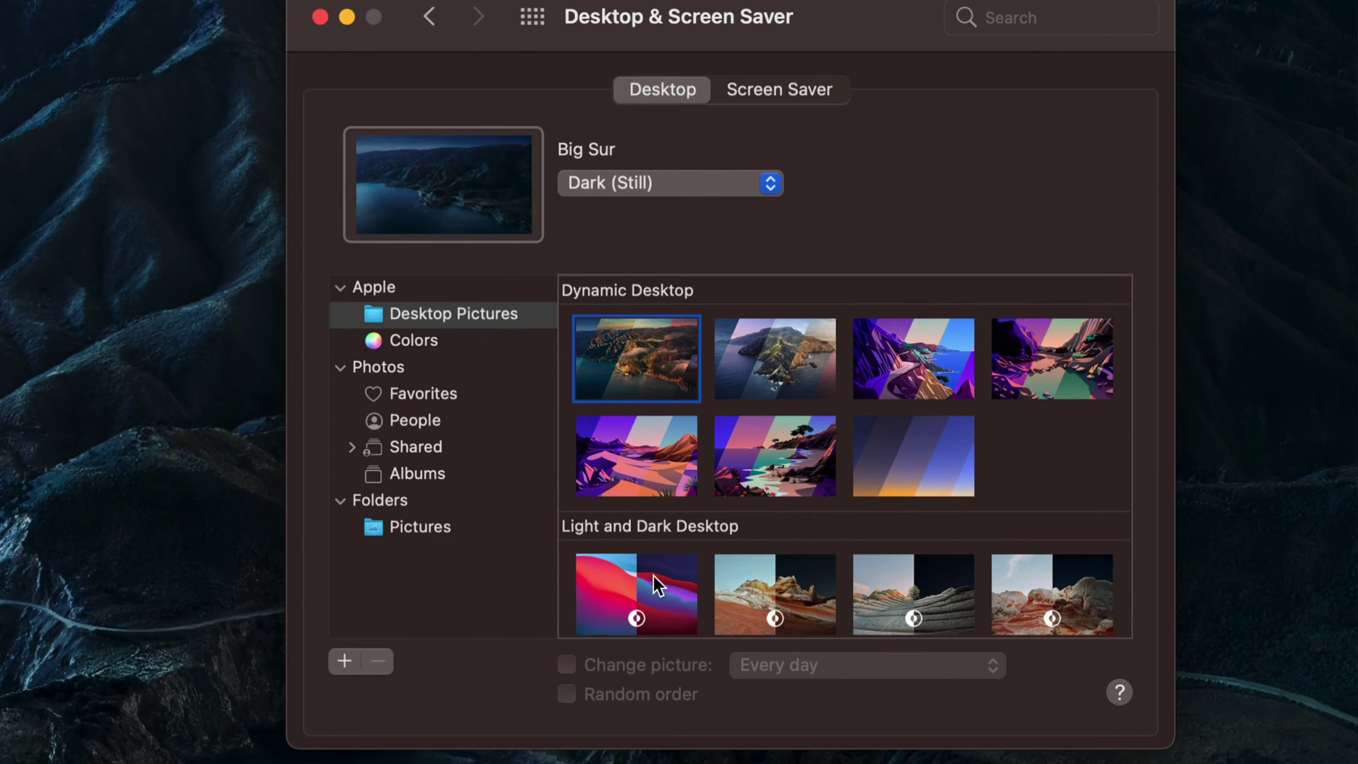
click(653, 576)
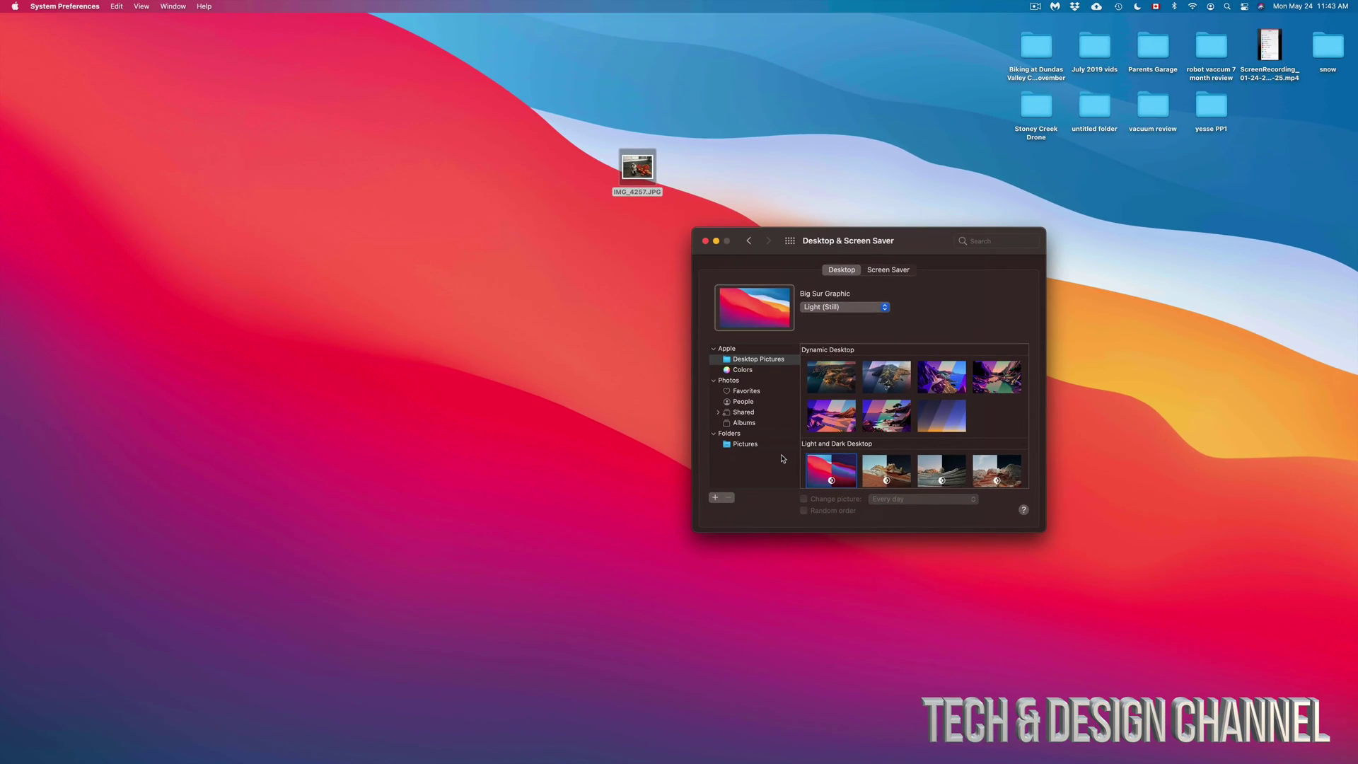
- Close the preferences, set IMG_4257.JPG as the desktop picture, and move its icon to the right edge
click(705, 241)
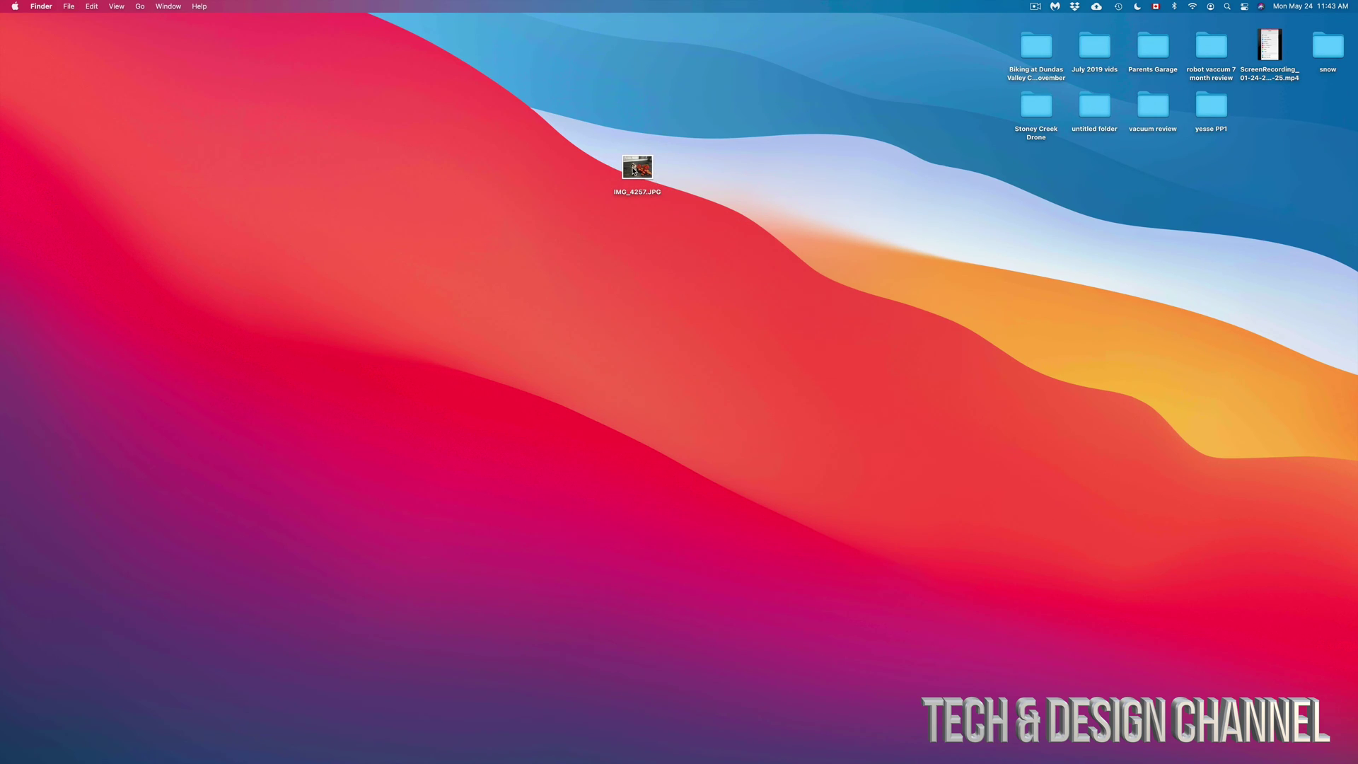
right_click(633, 168)
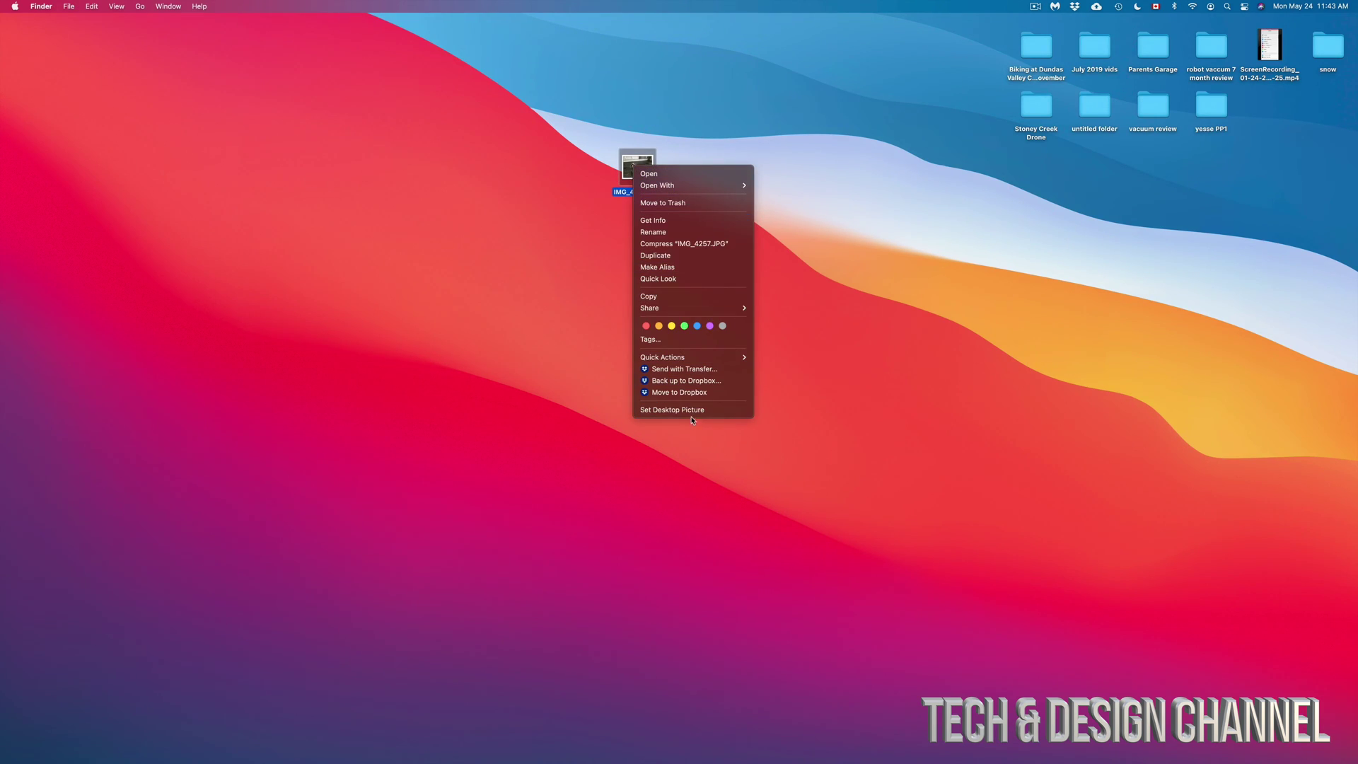
click(686, 412)
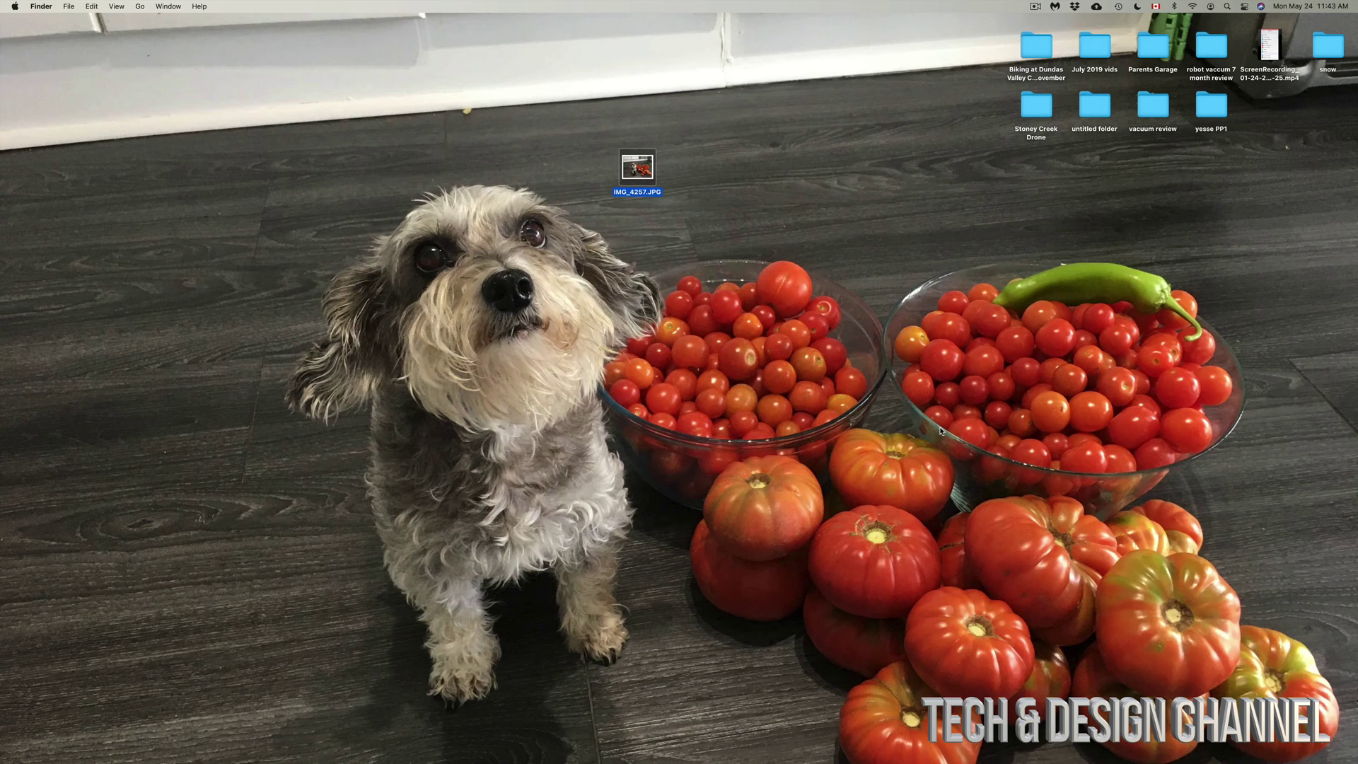
drag(746, 171, 1306, 203)
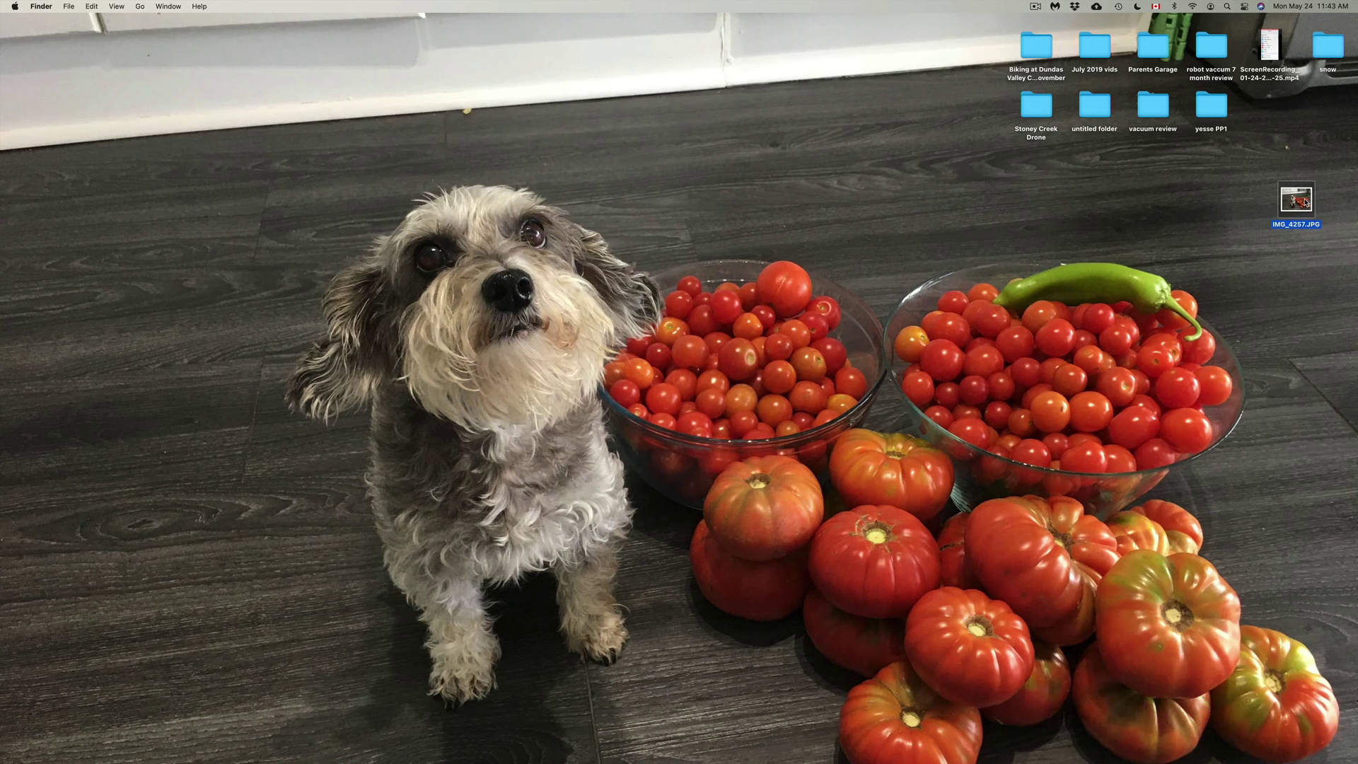